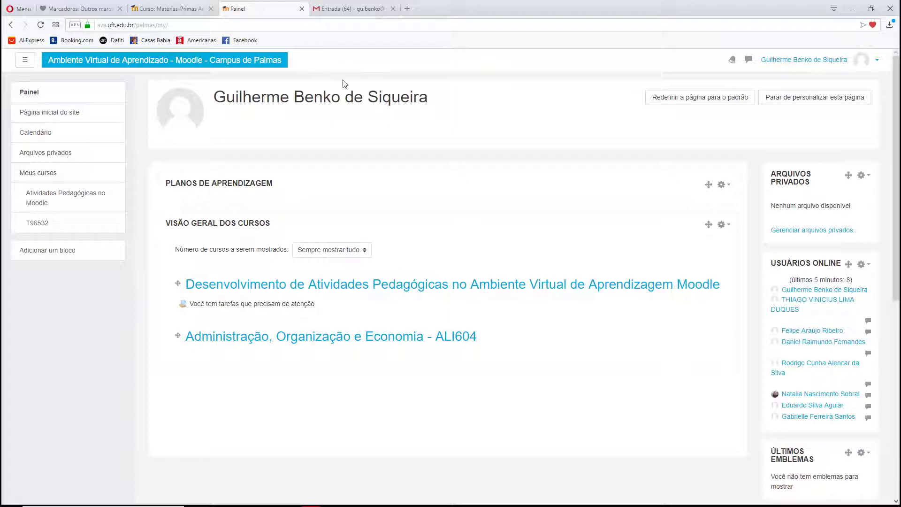
Switch to Moodle Tarefas.pdf in Foxit Reader and read the objective, required settings and version notes on page 1
{"action": "mouse_move", "coordinate": [427, 501]}
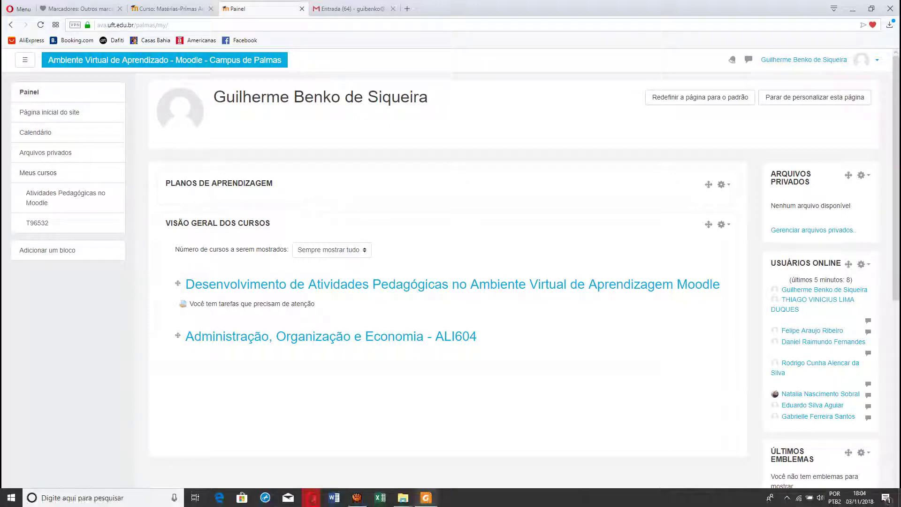
{"action": "left_click", "coordinate": [428, 499]}
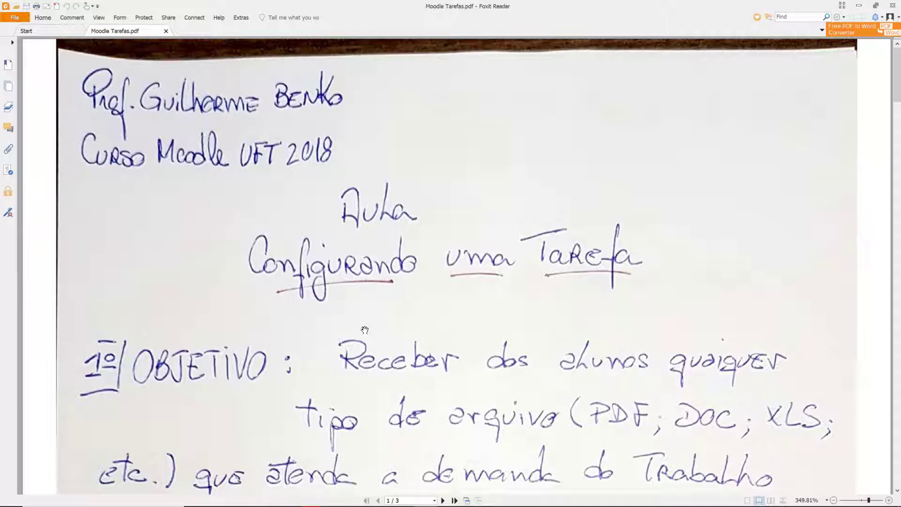
{"action": "scroll", "coordinate": [364, 330], "scroll_direction": "down", "scroll_amount": 1}
{"action": "scroll", "coordinate": [368, 310], "scroll_direction": "down", "scroll_amount": 3}
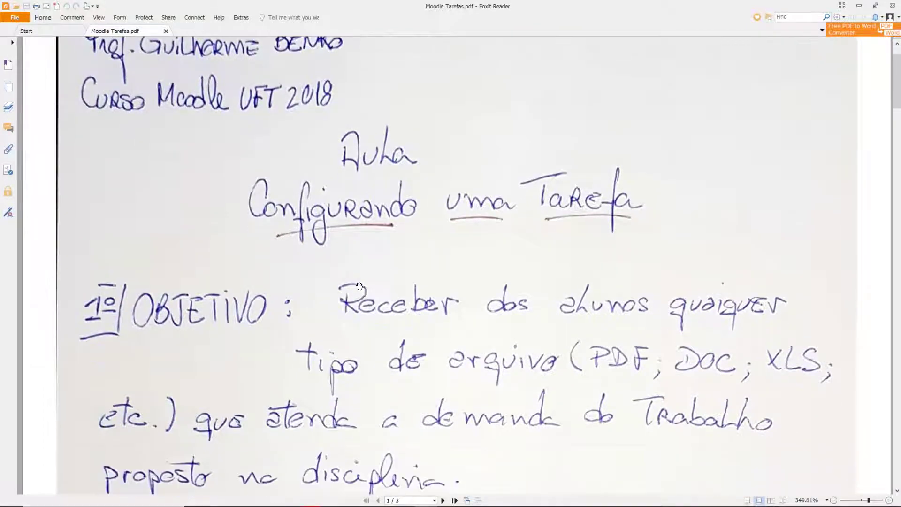
{"action": "scroll", "coordinate": [357, 288], "scroll_direction": "down", "scroll_amount": 1}
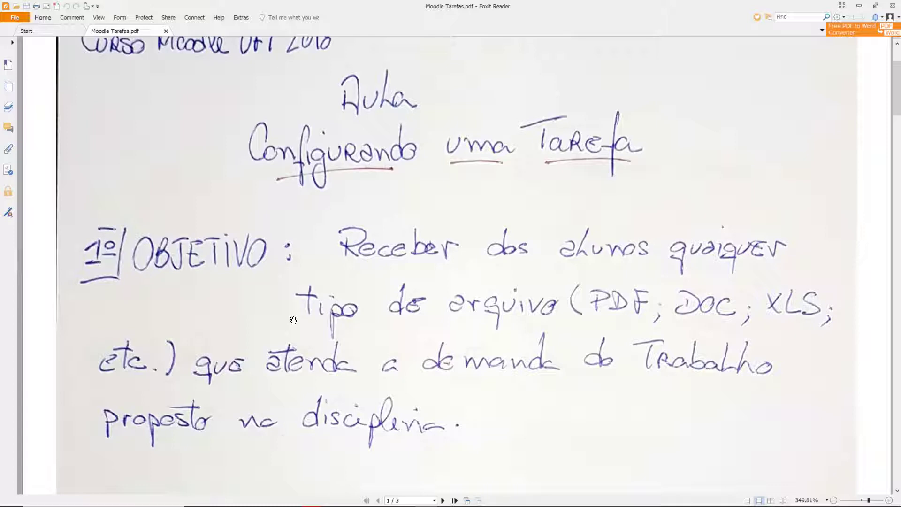
{"action": "scroll", "coordinate": [309, 379], "scroll_direction": "down", "scroll_amount": 3}
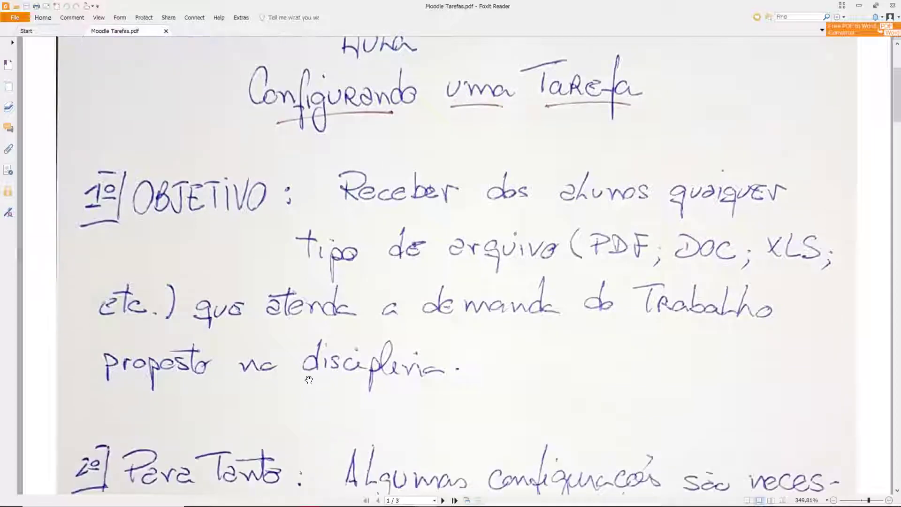
{"action": "scroll", "coordinate": [309, 379], "scroll_direction": "down", "scroll_amount": 10}
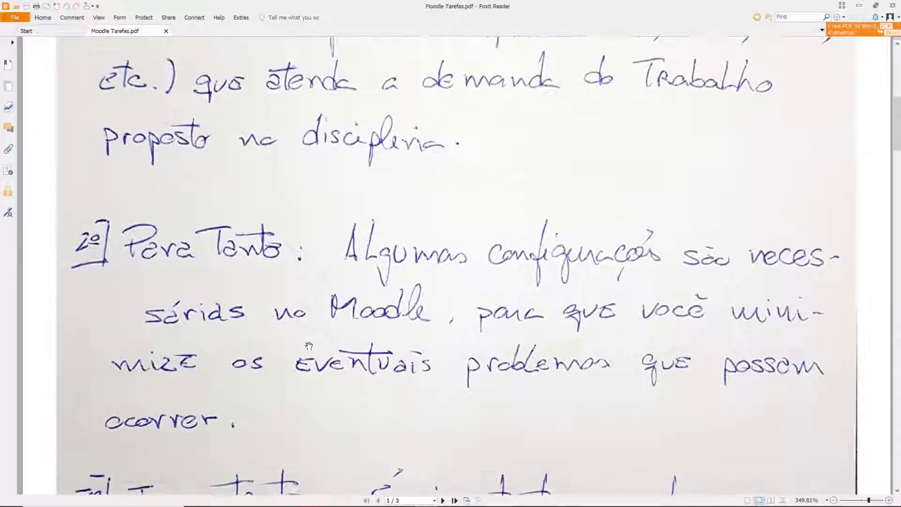
{"action": "scroll", "coordinate": [309, 346], "scroll_direction": "down", "scroll_amount": 2}
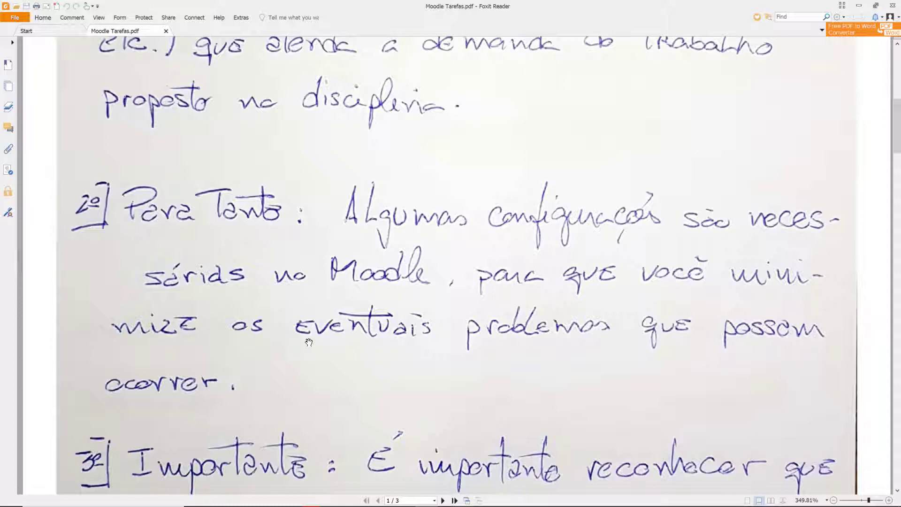
{"action": "scroll", "coordinate": [309, 342], "scroll_direction": "down", "scroll_amount": 3}
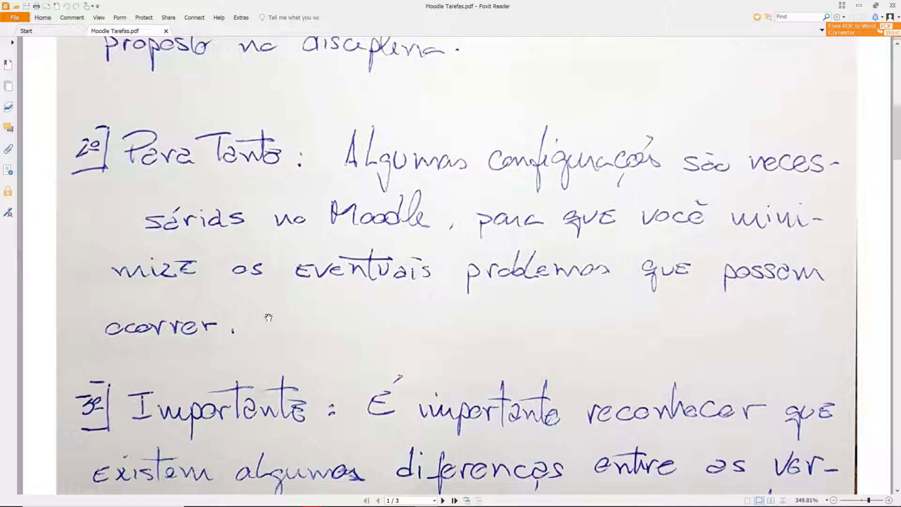
{"action": "scroll", "coordinate": [268, 317], "scroll_direction": "down", "scroll_amount": 5}
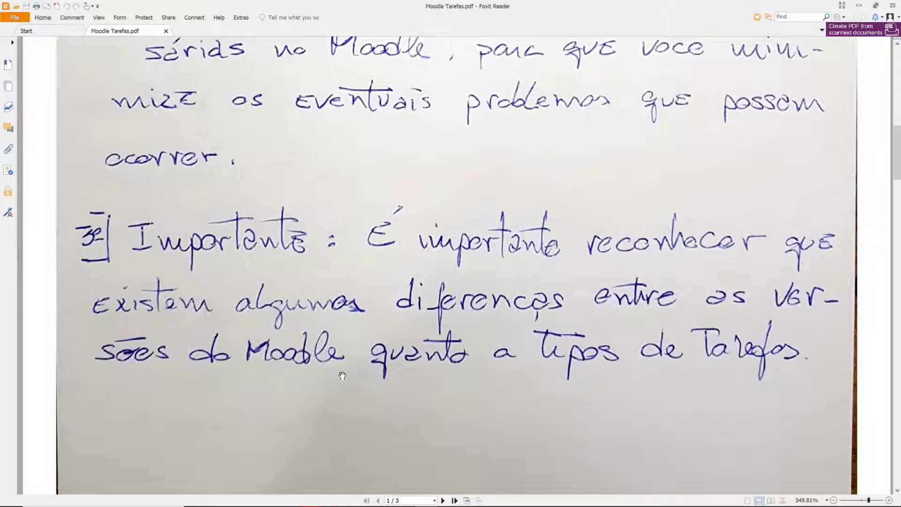
{"action": "scroll", "coordinate": [343, 373], "scroll_direction": "down", "scroll_amount": 1}
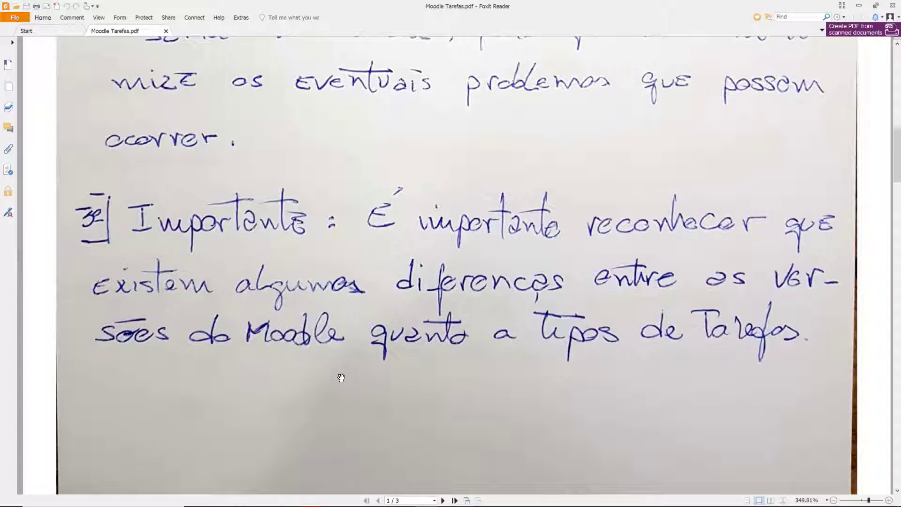
Compare the assignment types of the old and new UFT Moodle on page 2 of the notes
{"action": "scroll", "coordinate": [341, 378], "scroll_direction": "down", "scroll_amount": 5}
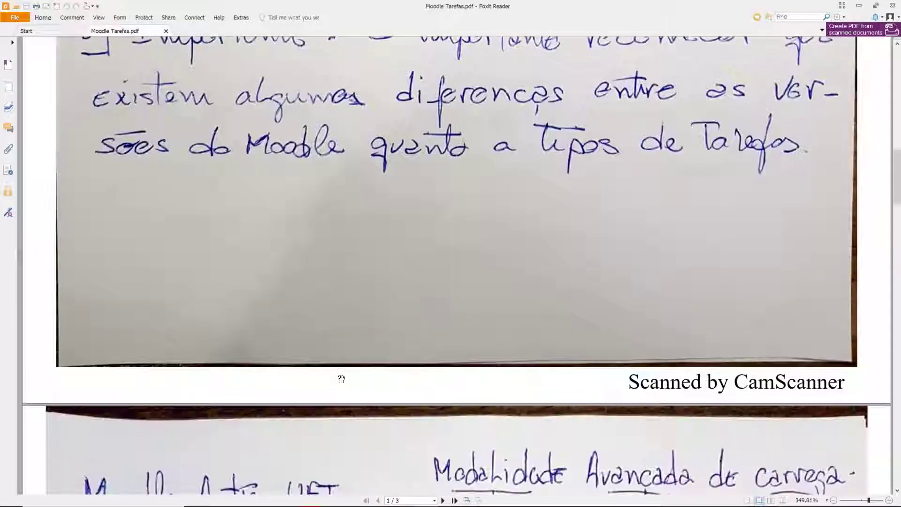
{"action": "scroll", "coordinate": [341, 378], "scroll_direction": "down", "scroll_amount": 4}
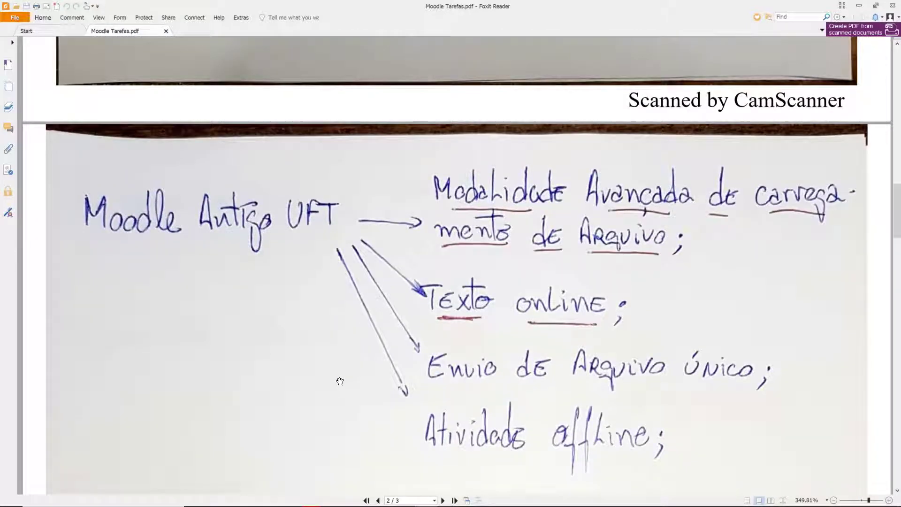
{"action": "scroll", "coordinate": [340, 381], "scroll_direction": "down", "scroll_amount": 1}
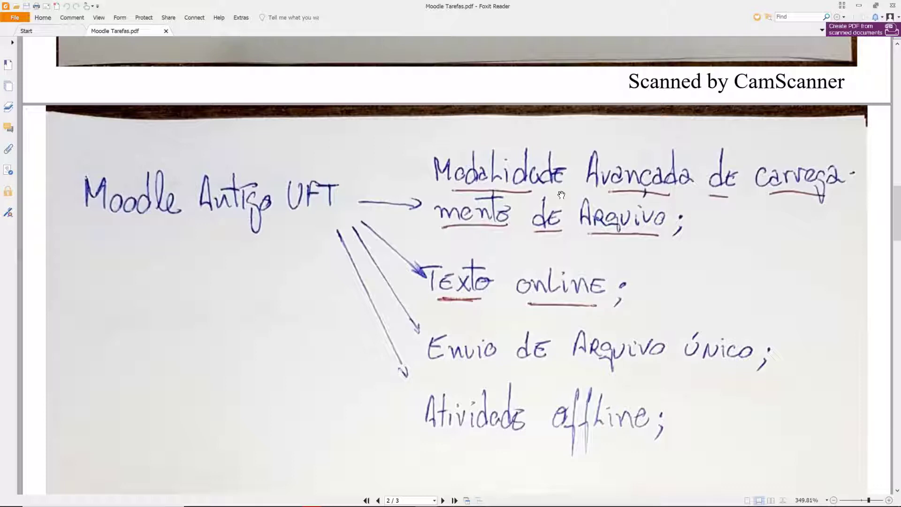
{"action": "scroll", "coordinate": [557, 200], "scroll_direction": "down", "scroll_amount": 1}
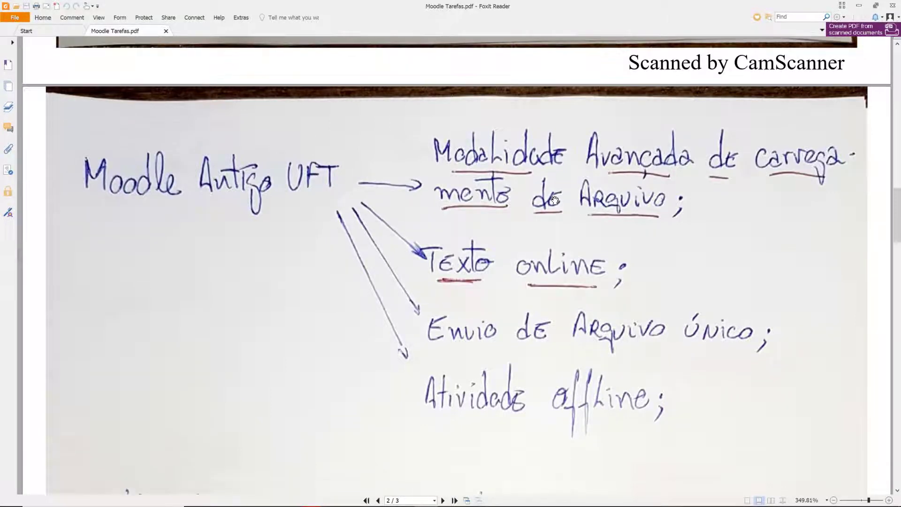
{"action": "scroll", "coordinate": [549, 202], "scroll_direction": "down", "scroll_amount": 5}
{"action": "scroll", "coordinate": [542, 204], "scroll_direction": "down", "scroll_amount": 2}
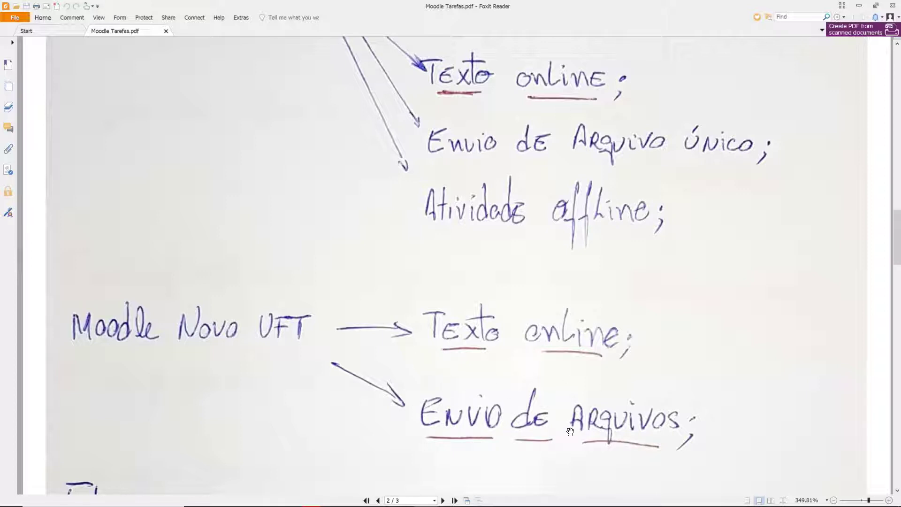
{"action": "scroll", "coordinate": [570, 430], "scroll_direction": "up", "scroll_amount": 2}
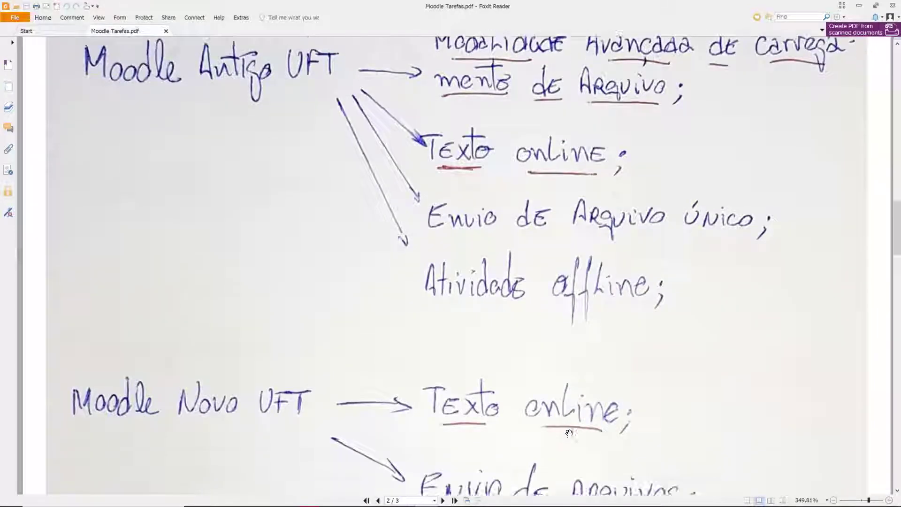
{"action": "scroll", "coordinate": [568, 433], "scroll_direction": "down", "scroll_amount": 5}
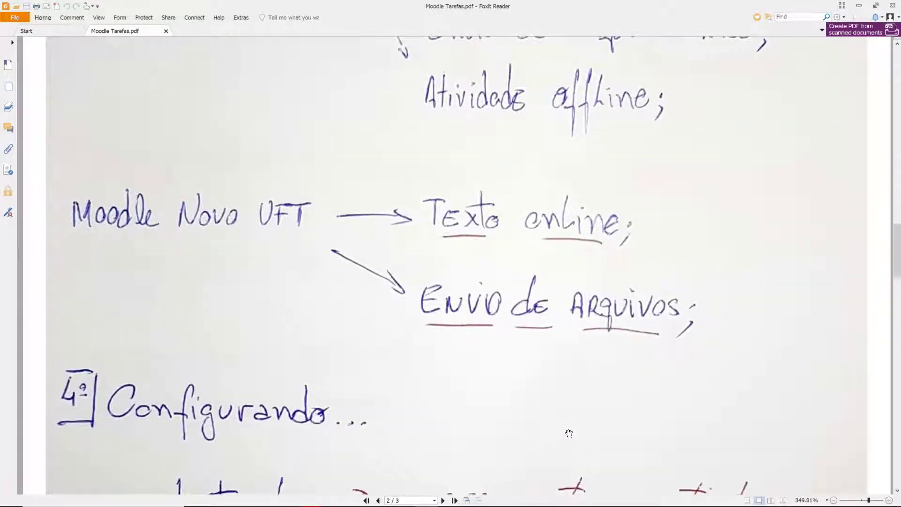
Read the configuration guidelines for assignment name, description and additional files in section 4 on page 2
{"action": "scroll", "coordinate": [569, 433], "scroll_direction": "down", "scroll_amount": 3}
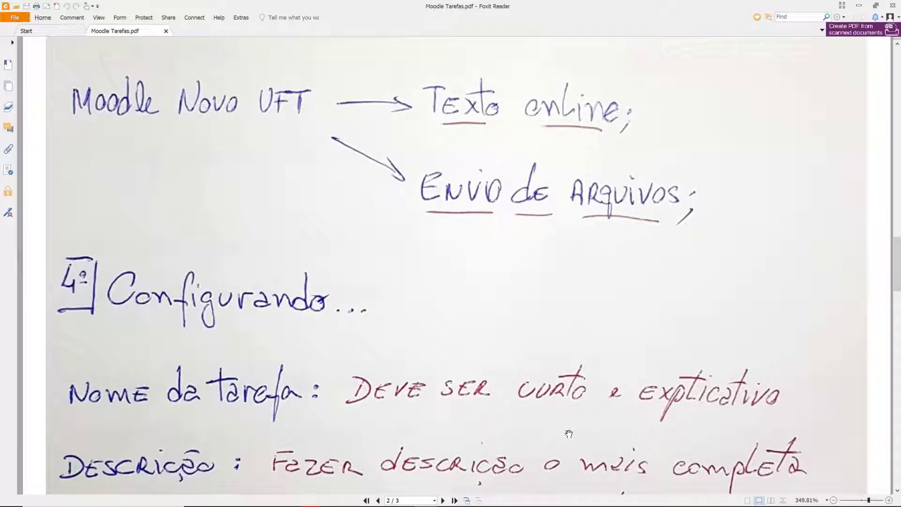
{"action": "scroll", "coordinate": [568, 432], "scroll_direction": "down", "scroll_amount": 3}
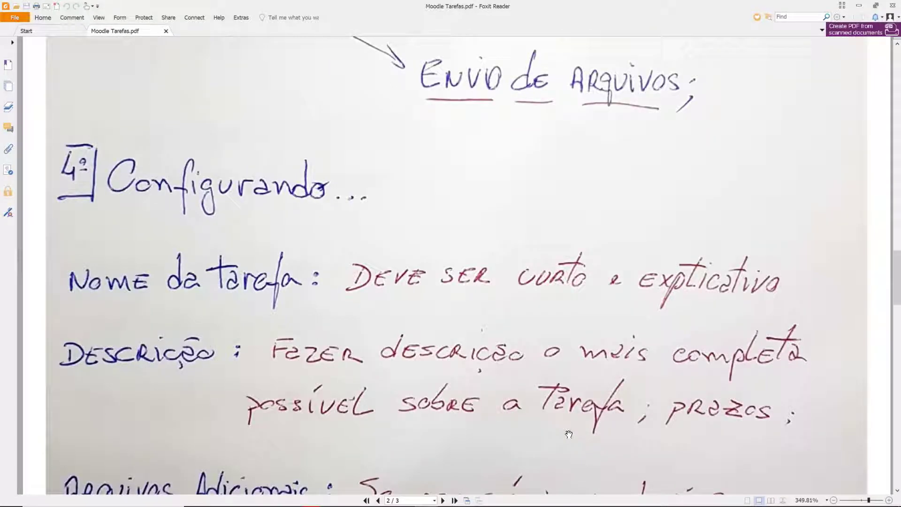
{"action": "scroll", "coordinate": [569, 434], "scroll_direction": "down", "scroll_amount": 3}
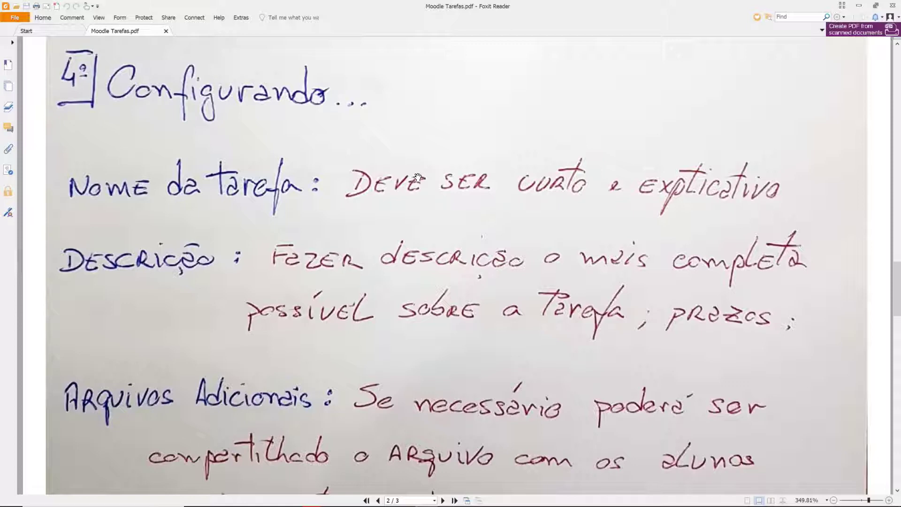
{"action": "scroll", "coordinate": [417, 177], "scroll_direction": "down", "scroll_amount": 3}
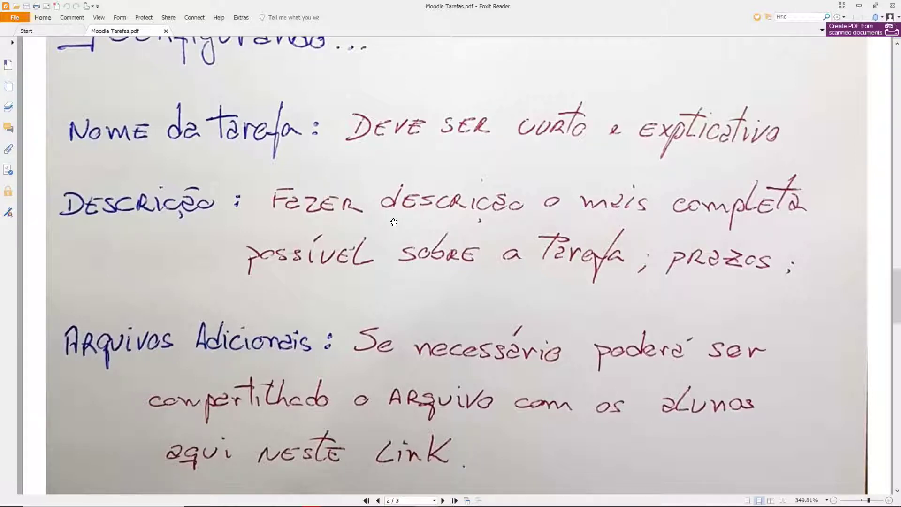
{"action": "scroll", "coordinate": [394, 219], "scroll_direction": "down", "scroll_amount": 2}
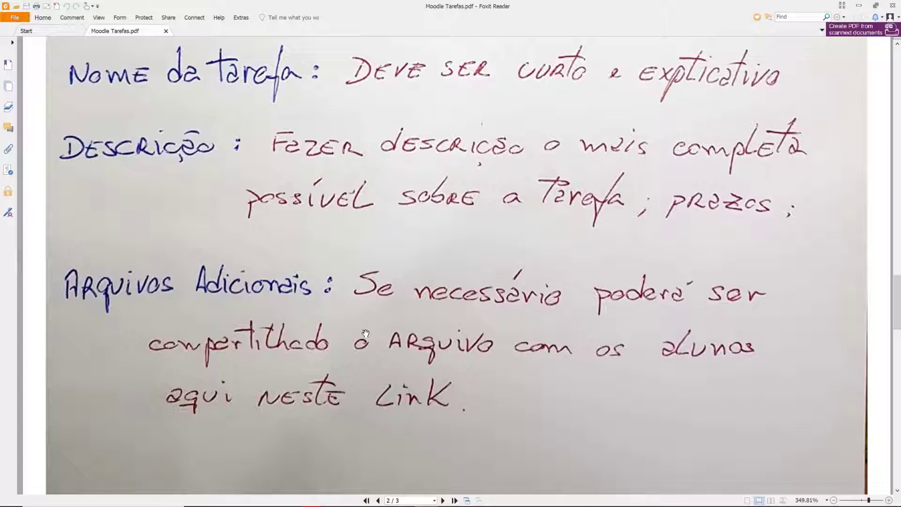
{"action": "scroll", "coordinate": [366, 333], "scroll_direction": "down", "scroll_amount": 5}
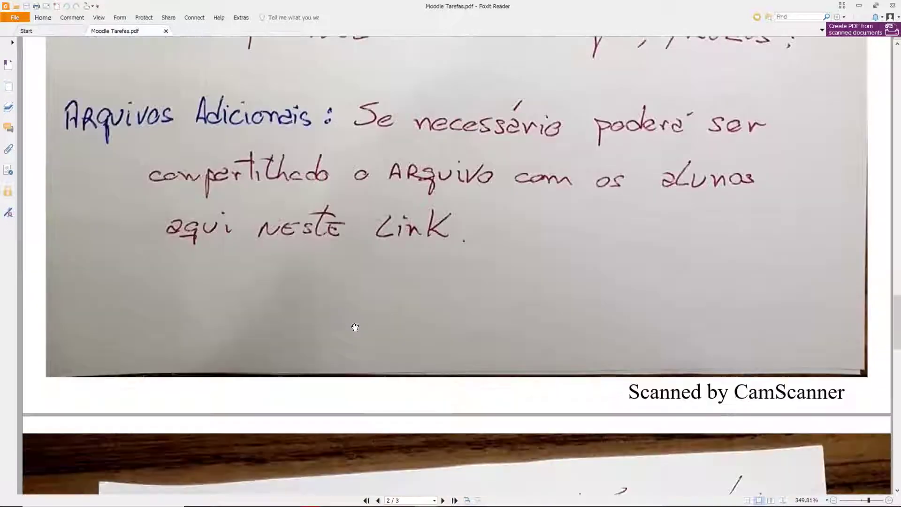
Read the notes on availability dates and submission types on page 3
{"action": "scroll", "coordinate": [355, 327], "scroll_direction": "down", "scroll_amount": 6}
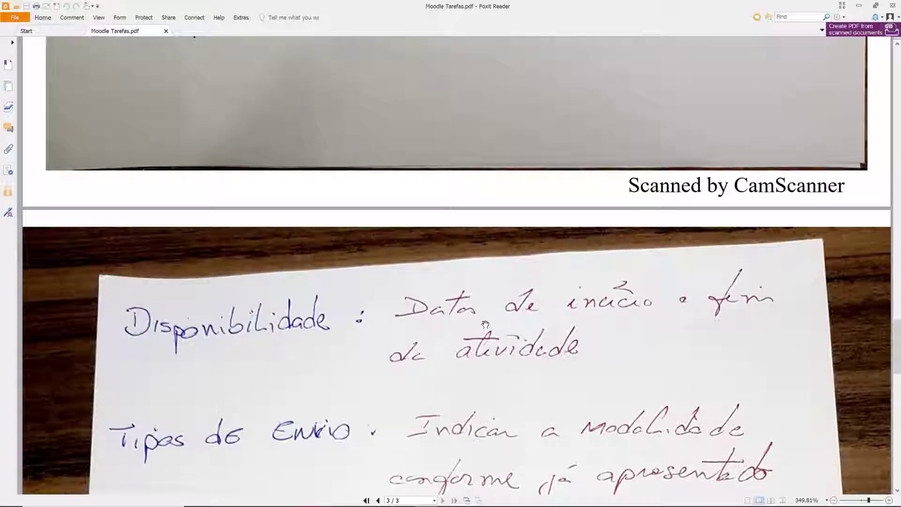
{"action": "scroll", "coordinate": [485, 325], "scroll_direction": "down", "scroll_amount": 1}
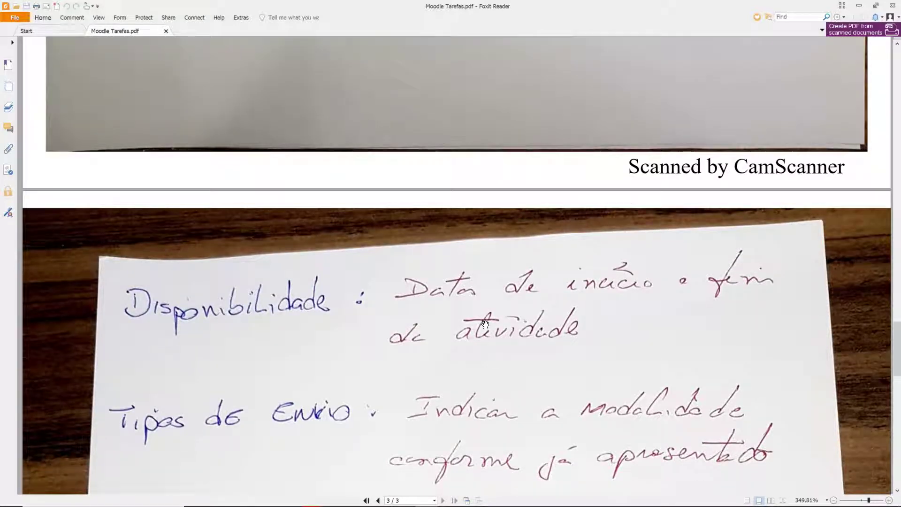
{"action": "scroll", "coordinate": [485, 324], "scroll_direction": "down", "scroll_amount": 4}
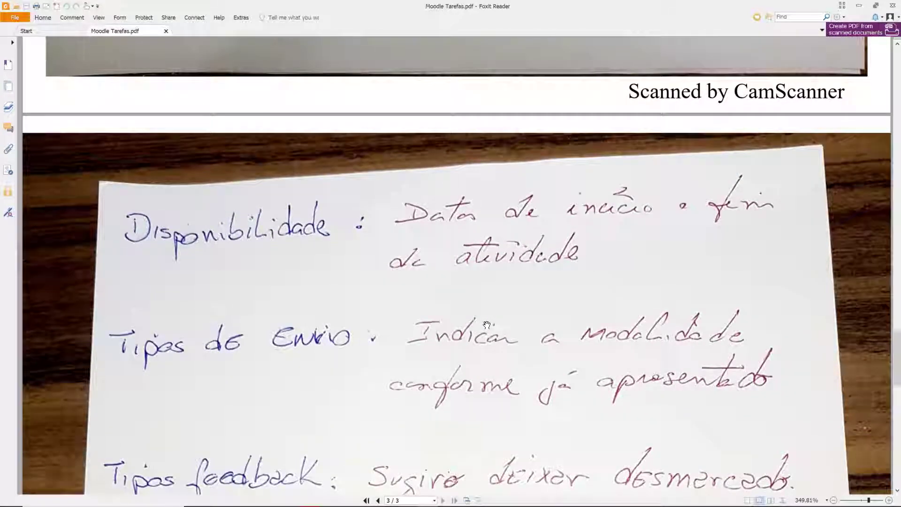
{"action": "scroll", "coordinate": [486, 324], "scroll_direction": "down", "scroll_amount": 1}
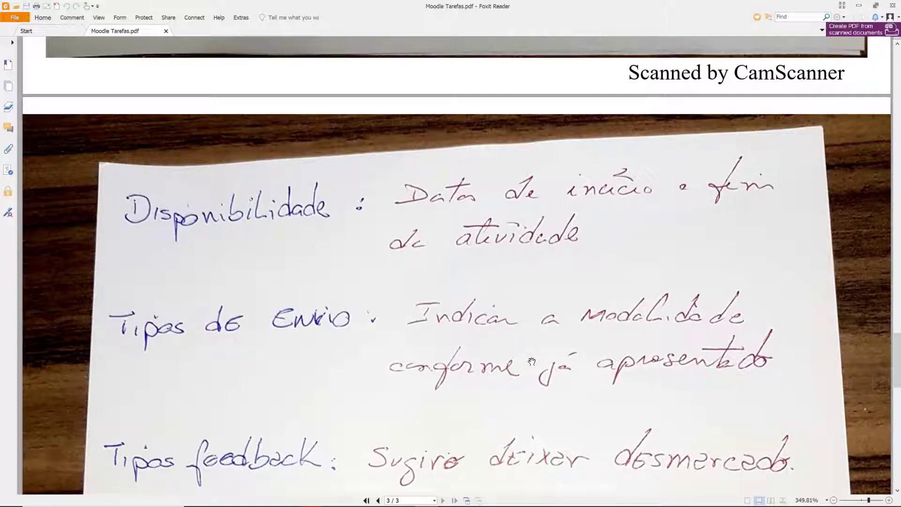
Return to page 2 and review the submission types available in the new UFT Moodle
{"action": "scroll", "coordinate": [532, 362], "scroll_direction": "up", "scroll_amount": 15}
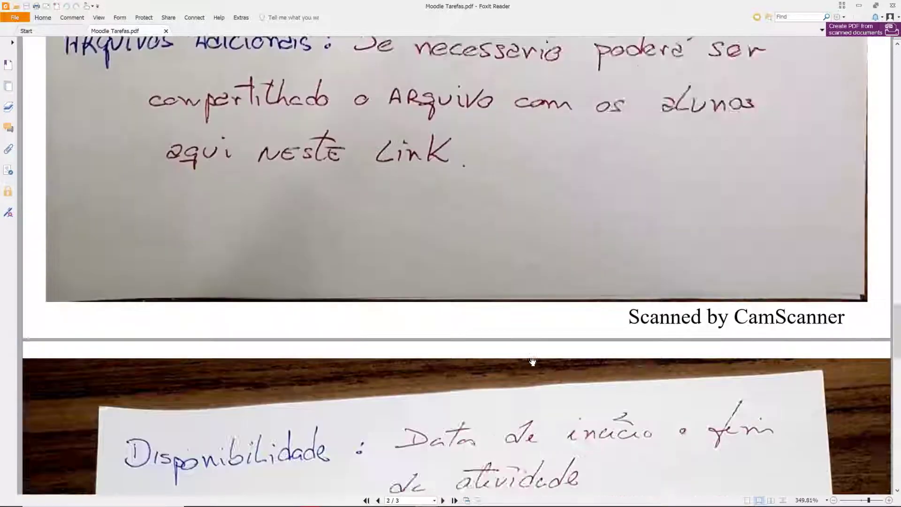
{"action": "scroll", "coordinate": [528, 361], "scroll_direction": "up", "scroll_amount": 15}
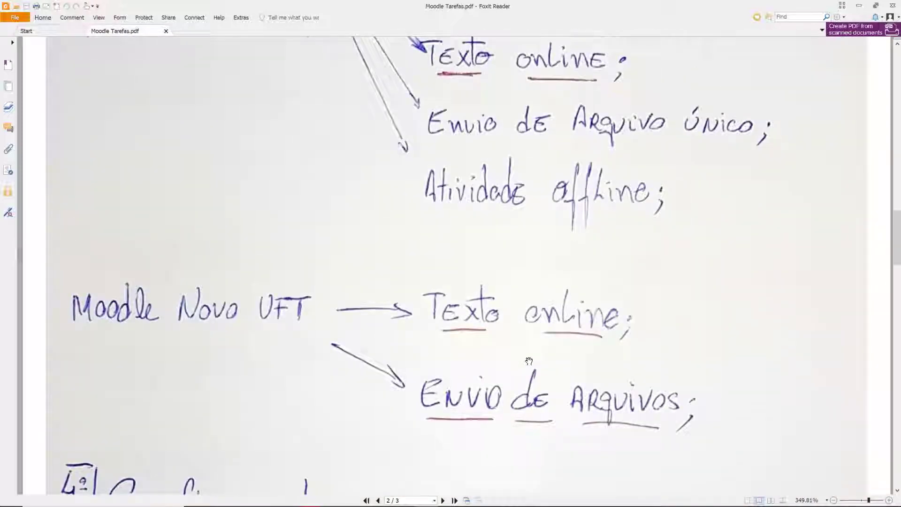
{"action": "scroll", "coordinate": [528, 361], "scroll_direction": "down", "scroll_amount": 3}
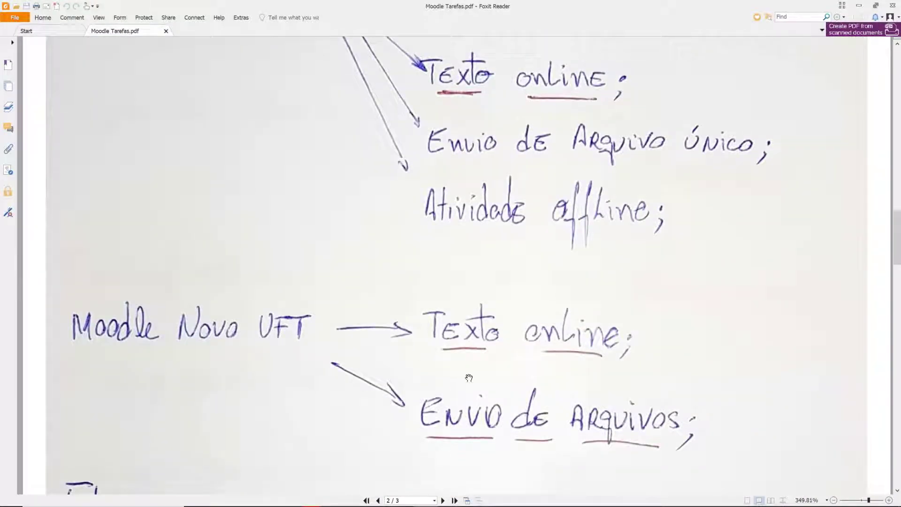
{"action": "scroll", "coordinate": [506, 411], "scroll_direction": "down", "scroll_amount": 9}
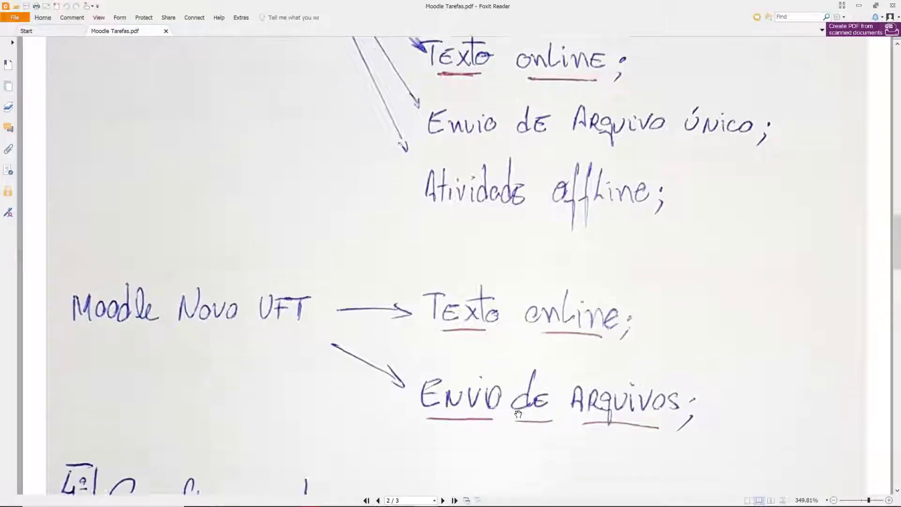
Read the notes on submission types and feedback types on page 3
{"action": "scroll", "coordinate": [517, 412], "scroll_direction": "down", "scroll_amount": 13}
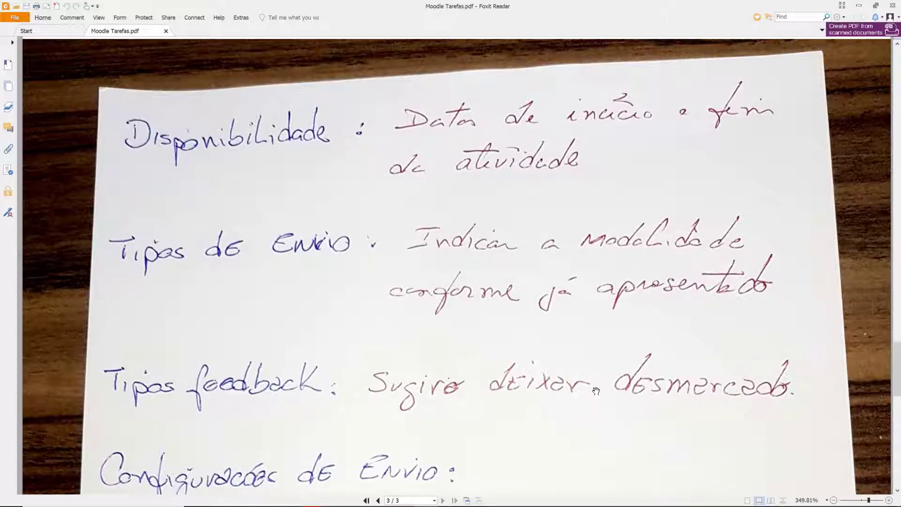
{"action": "scroll", "coordinate": [488, 371], "scroll_direction": "down", "scroll_amount": 2}
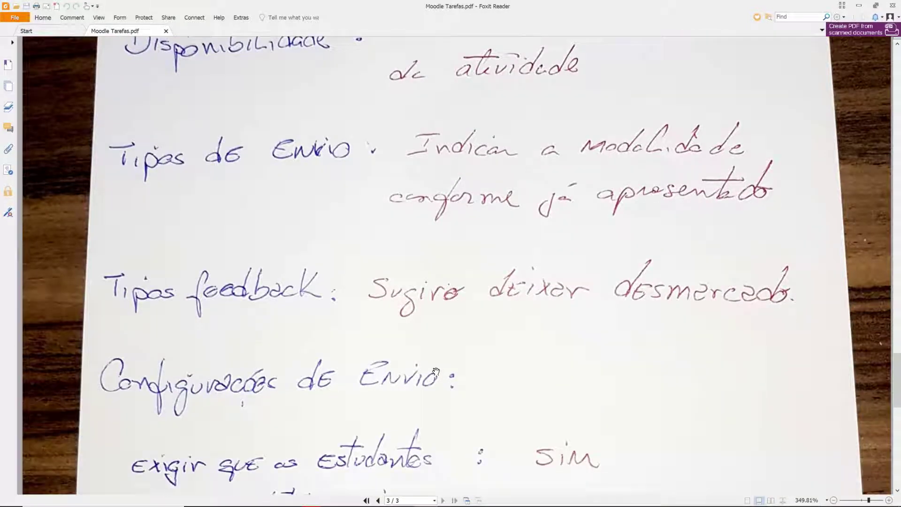
{"action": "scroll", "coordinate": [434, 361], "scroll_direction": "down", "scroll_amount": 1}
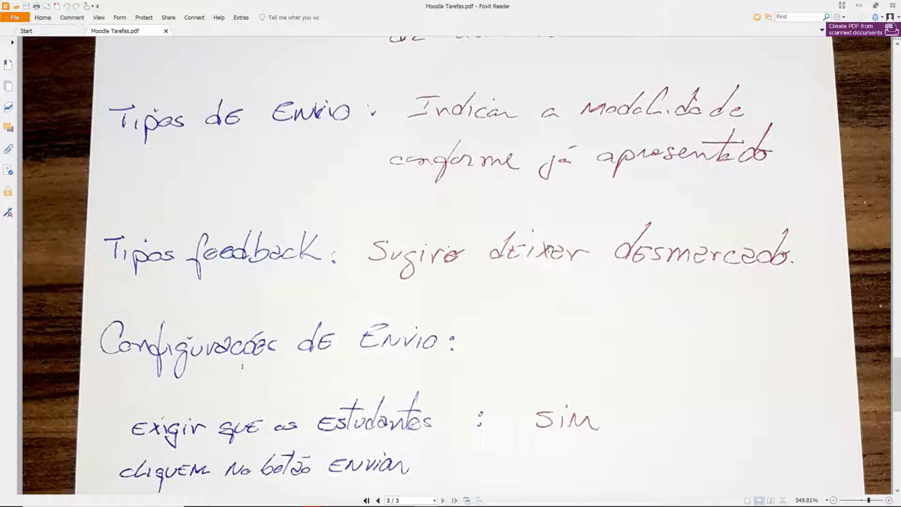
{"action": "scroll", "coordinate": [546, 253], "scroll_direction": "down", "scroll_amount": 1}
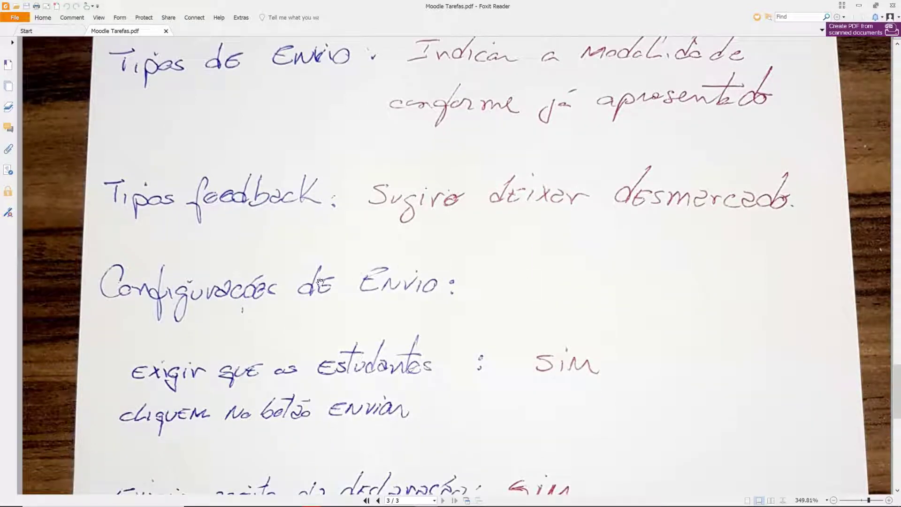
Read the submission settings on page 3, covering the send button, plagiarism declaration, reopened attempts and maximum attempts
{"action": "scroll", "coordinate": [263, 314], "scroll_direction": "down", "scroll_amount": 2}
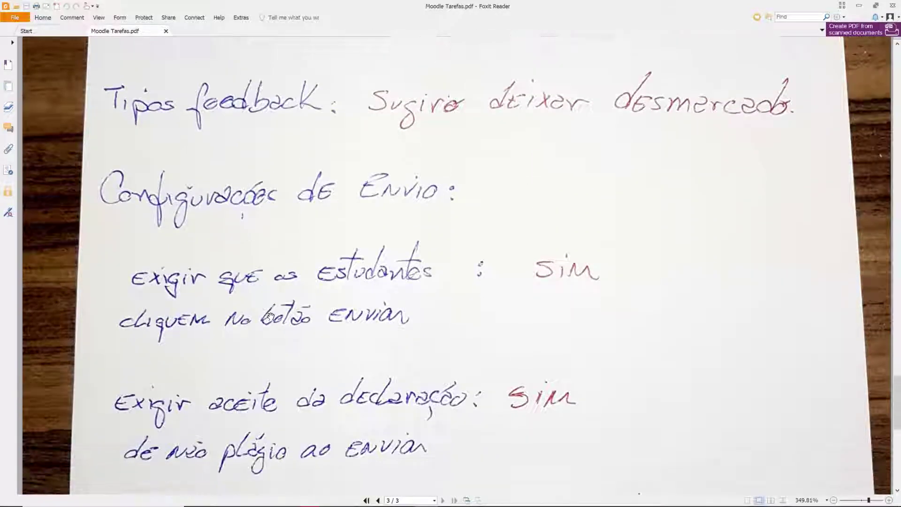
{"action": "scroll", "coordinate": [270, 315], "scroll_direction": "down", "scroll_amount": 1}
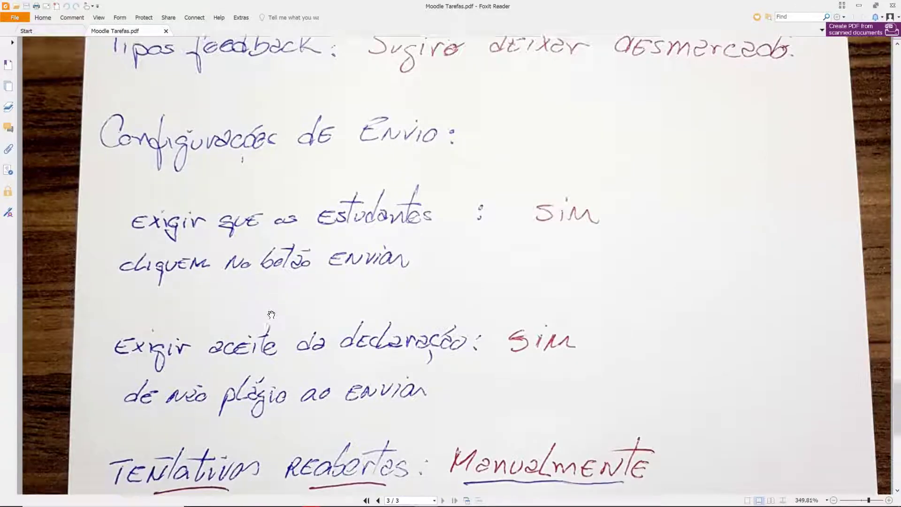
{"action": "scroll", "coordinate": [271, 314], "scroll_direction": "down", "scroll_amount": 1}
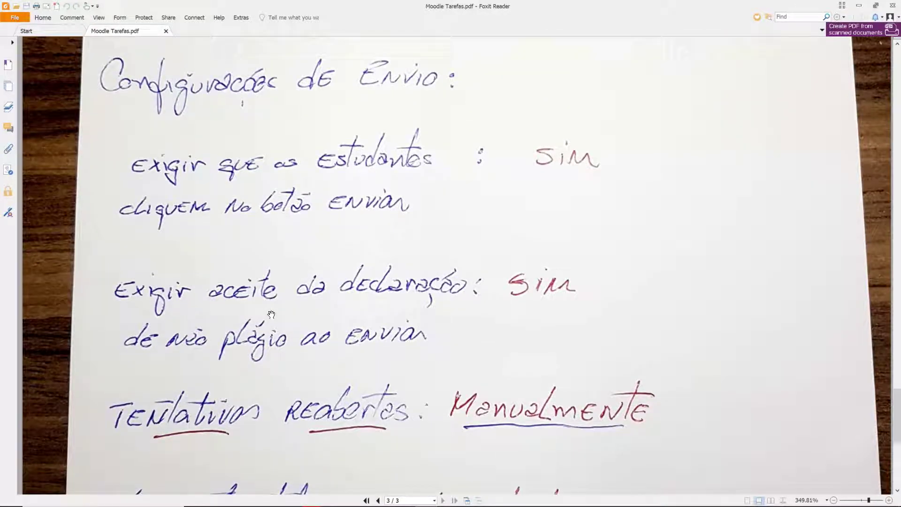
{"action": "scroll", "coordinate": [271, 314], "scroll_direction": "down", "scroll_amount": 1}
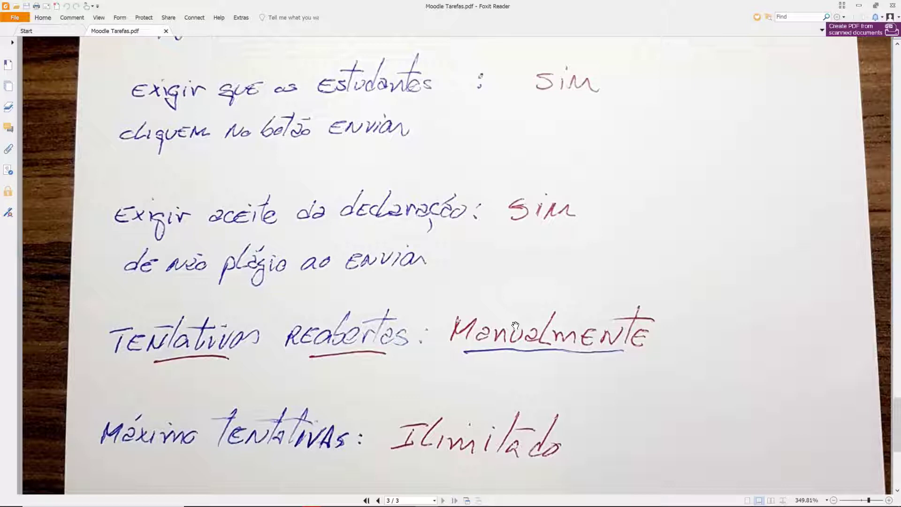
{"action": "scroll", "coordinate": [515, 325], "scroll_direction": "down", "scroll_amount": 3}
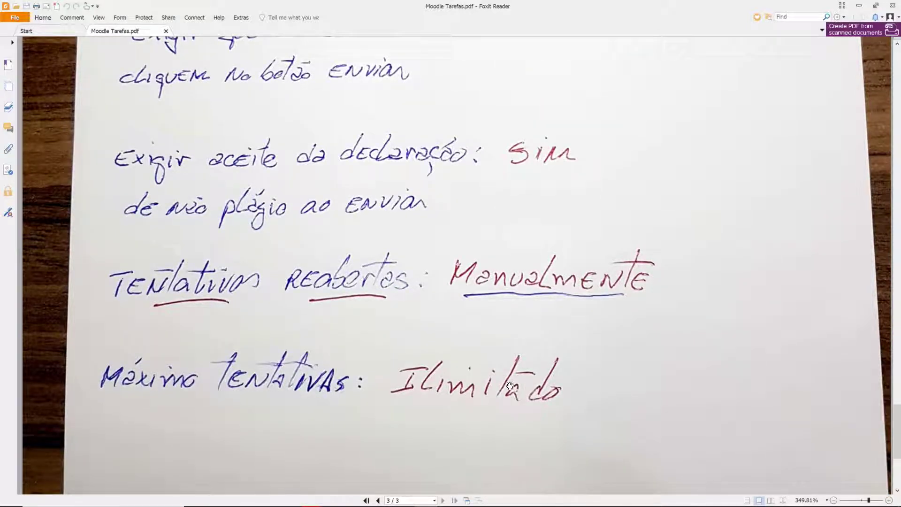
{"action": "scroll", "coordinate": [509, 386], "scroll_direction": "down", "scroll_amount": 3}
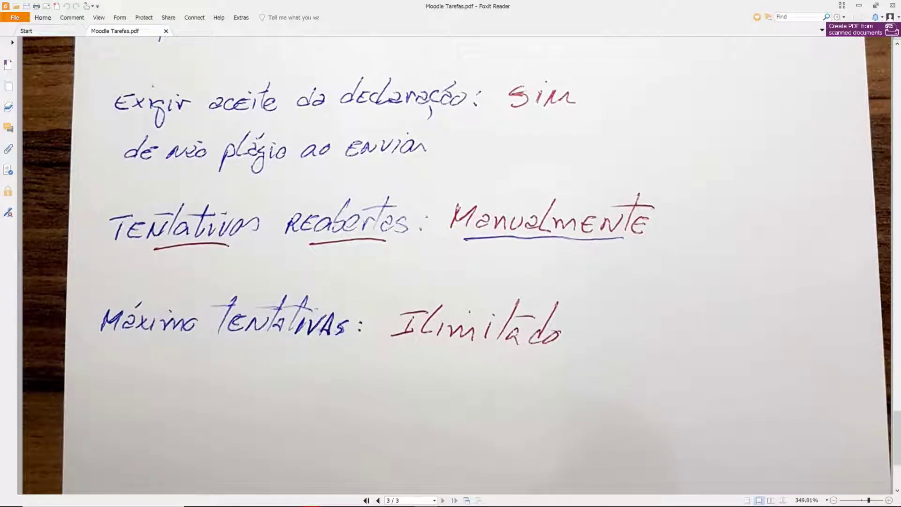
Switch to the Moodle dashboard in the browser and open the course Administração, Organização e Economia - ALI604
{"action": "mouse_move", "coordinate": [423, 504]}
{"action": "left_click", "coordinate": [312, 497]}
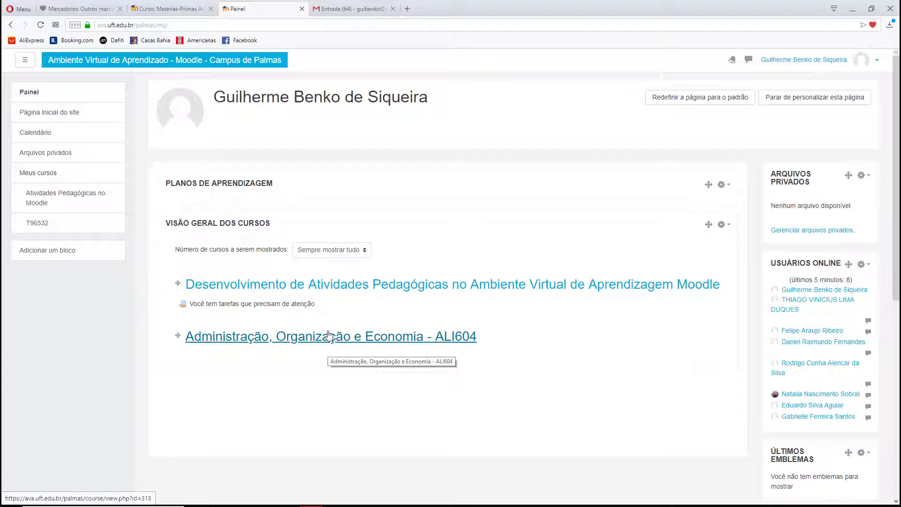
{"action": "scroll", "coordinate": [330, 334], "scroll_direction": "down", "scroll_amount": 1}
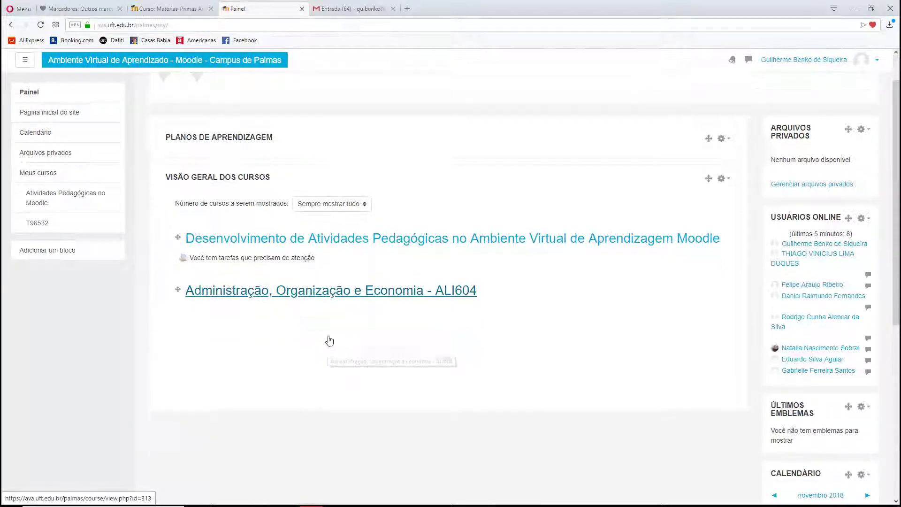
{"action": "left_click", "coordinate": [311, 289]}
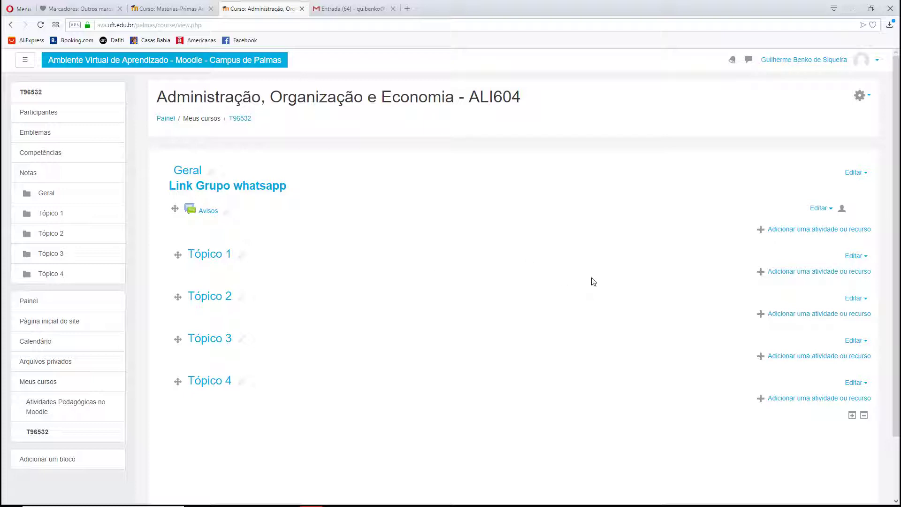
Add a new Tarefa activity to Tópico 1
{"action": "left_click", "coordinate": [819, 272]}
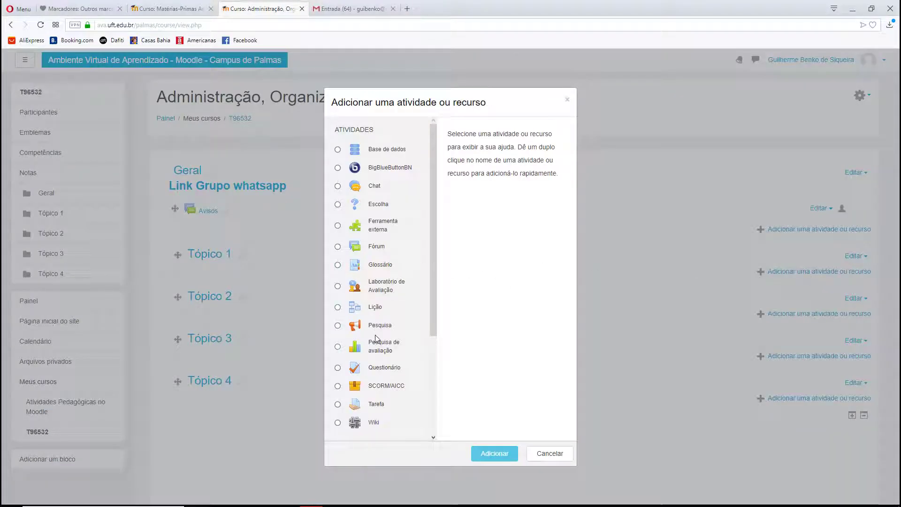
{"action": "left_click", "coordinate": [371, 406]}
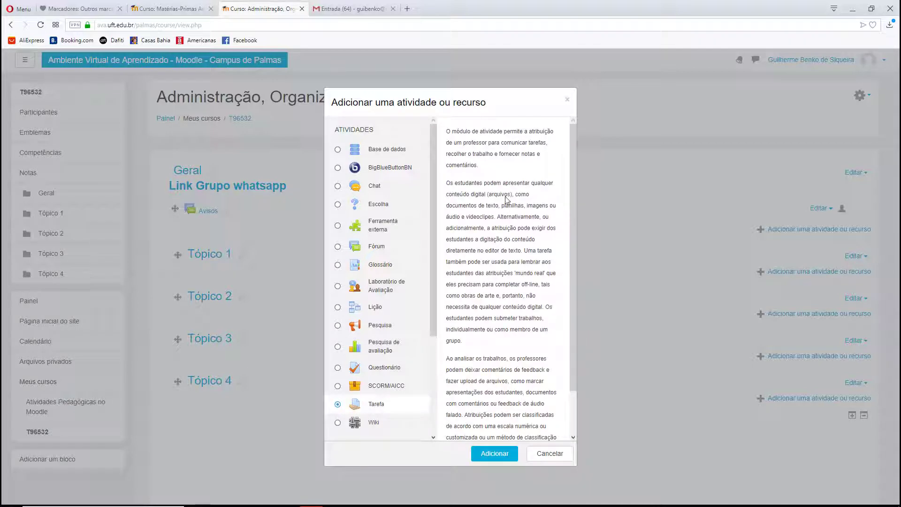
{"action": "scroll", "coordinate": [506, 199], "scroll_direction": "down", "scroll_amount": 3}
{"action": "scroll", "coordinate": [504, 210], "scroll_direction": "up", "scroll_amount": 3}
{"action": "left_click", "coordinate": [494, 453]}
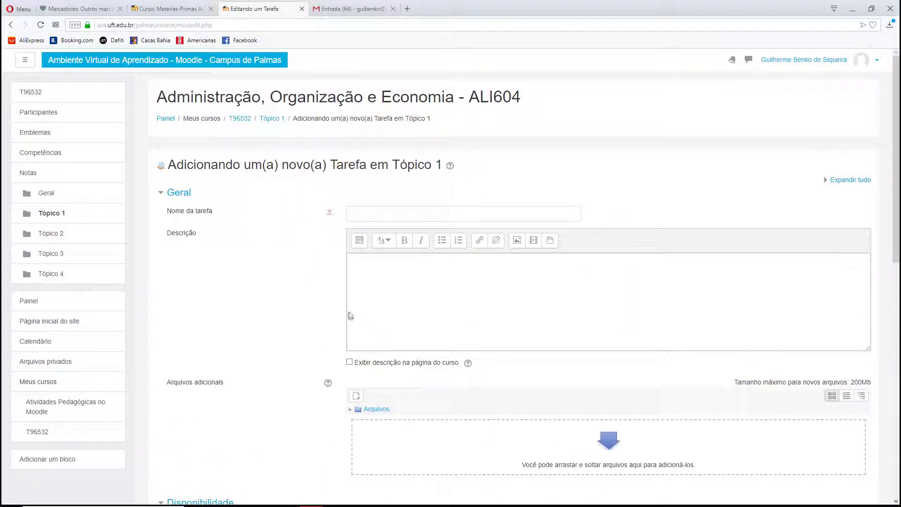
Name the assignment "Link - Revisão Bibliográfica Rotulagem (prazo:15/11/2018)"
{"action": "left_click", "coordinate": [369, 213]}
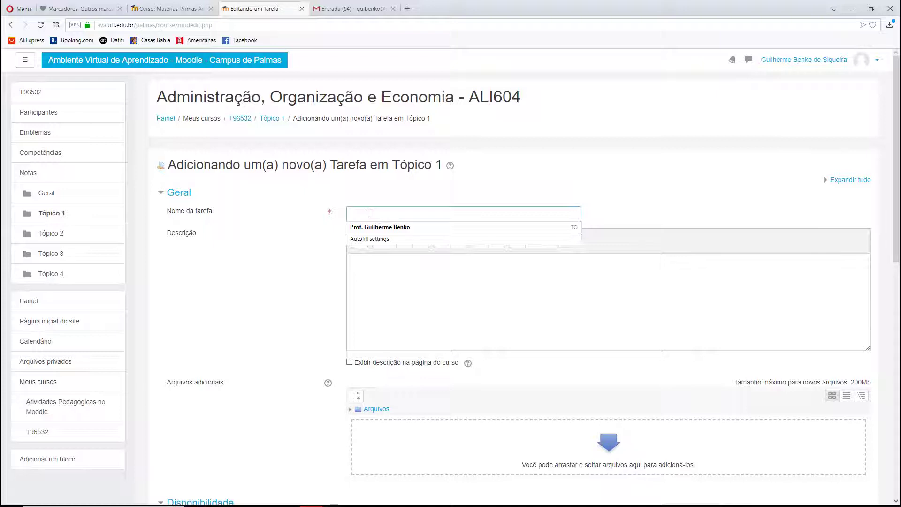
{"action": "type", "text": "Link"}
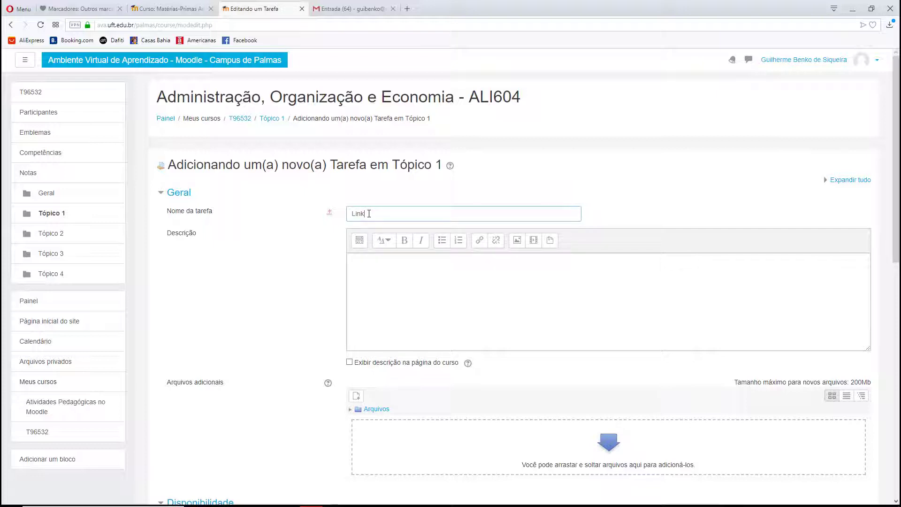
{"action": "type", "text": " - Revisão Bibliográfica Rotul"}
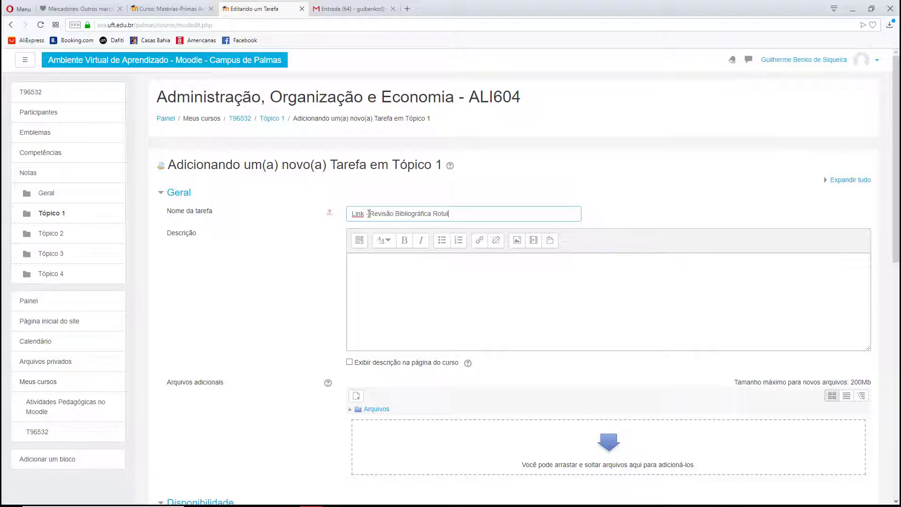
{"action": "type", "text": "agem"}
{"action": "type", "text": " ("}
{"action": "type", "text": "15"}
{"action": "type", "text": "/11/201"}
{"action": "type", "text": "8"}
{"action": "type", "text": "prazo"}
{"action": "type", "text": ":"}
{"action": "key", "text": "Right"}
{"action": "key", "text": "Right"}
{"action": "key", "text": "Right"}
{"action": "key", "text": "Right"}
Copy the assignment name into the description and format it as a bold medium heading (Cabeçalho médio)
{"action": "left_click_drag", "start_coordinate": [528, 215], "coordinate": [338, 214]}
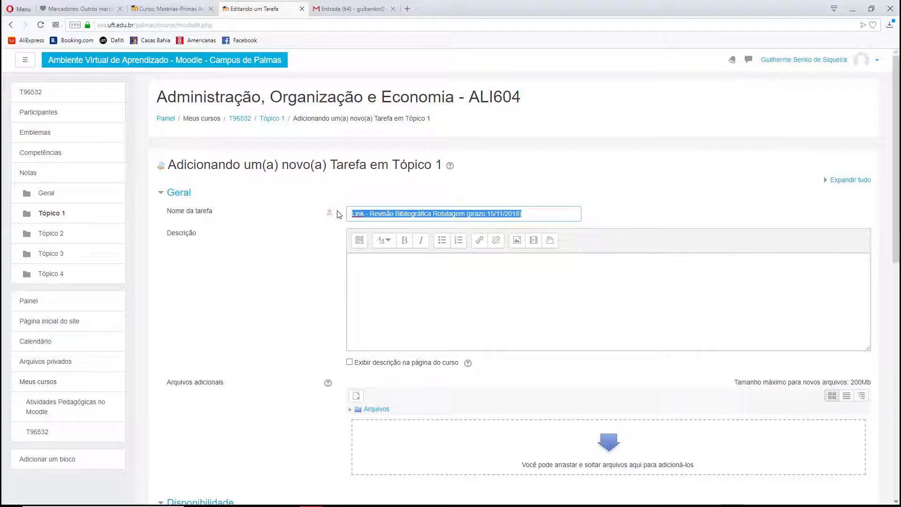
{"action": "key", "text": "ctrl+c"}
{"action": "left_click", "coordinate": [392, 271]}
{"action": "key", "text": "ctrl+v"}
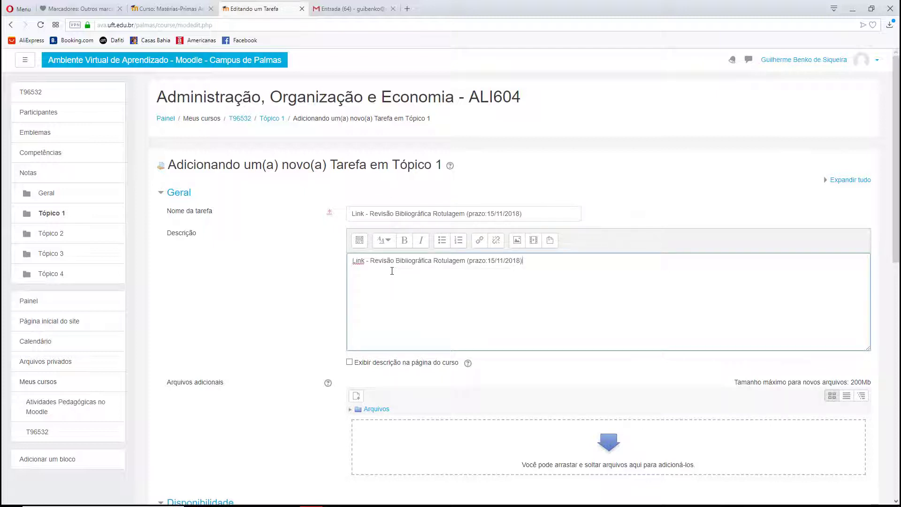
{"action": "left_click_drag", "start_coordinate": [525, 262], "coordinate": [317, 256]}
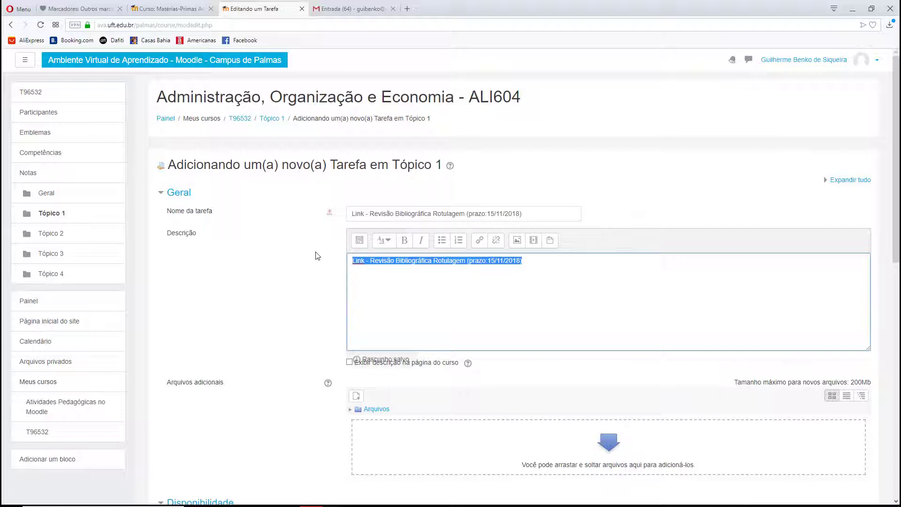
{"action": "left_click", "coordinate": [403, 240]}
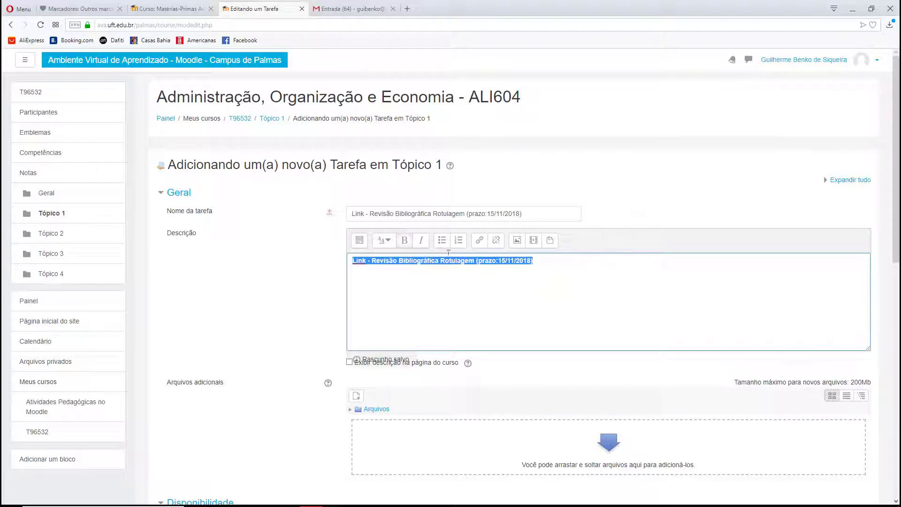
{"action": "left_click", "coordinate": [384, 241]}
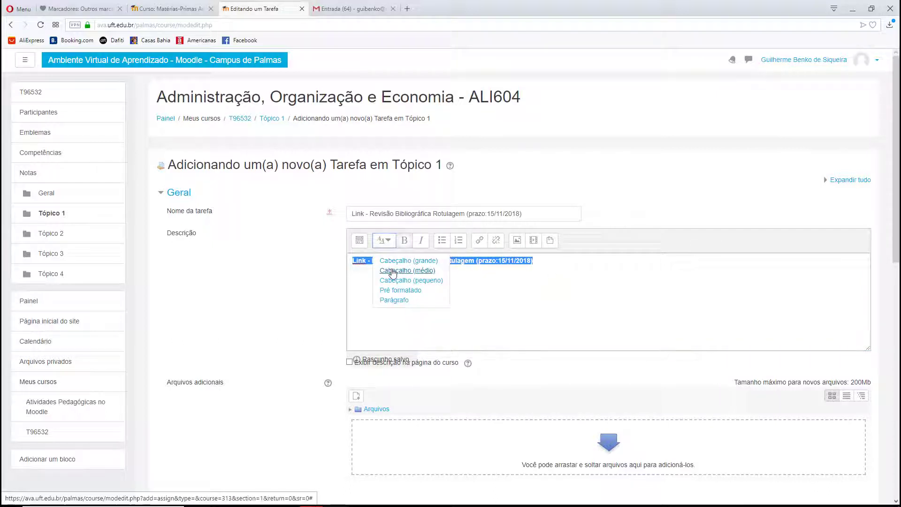
{"action": "left_click", "coordinate": [394, 271]}
Add below the heading: "Envie aqui seu trabalho de revisão sobre rotulagem conforme documento disponibilizado a seguir da ANVISA."
{"action": "left_click", "coordinate": [629, 277]}
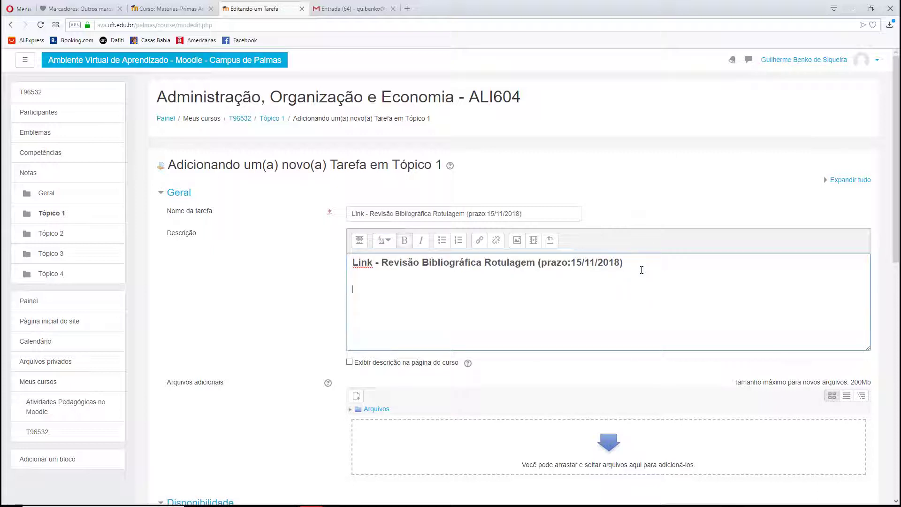
{"action": "type", "text": "Envie aqui seu trabalho de revisão"}
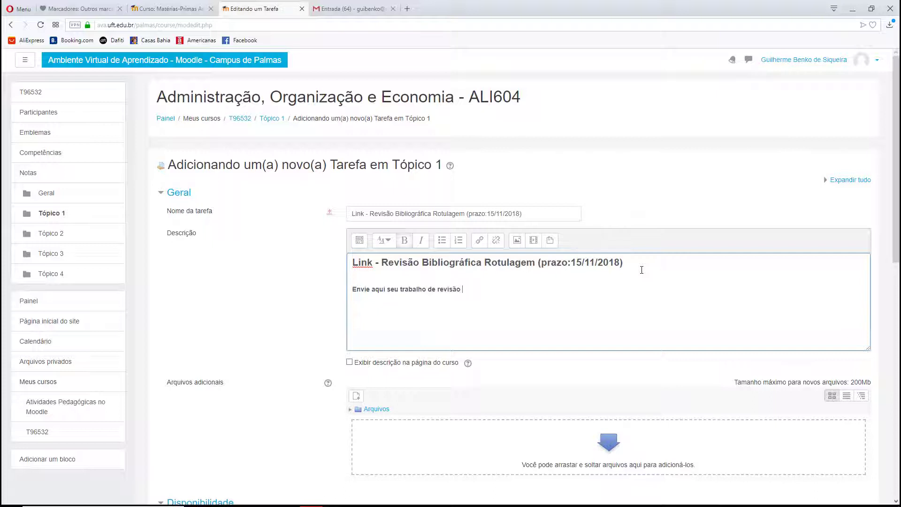
{"action": "type", "text": " sobre rotulagem conforme"}
{"action": "key", "text": "BackSpace"}
{"action": "key", "text": "BackSpace"}
{"action": "key", "text": "BackSpace"}
{"action": "type", "text": "nforme documento"}
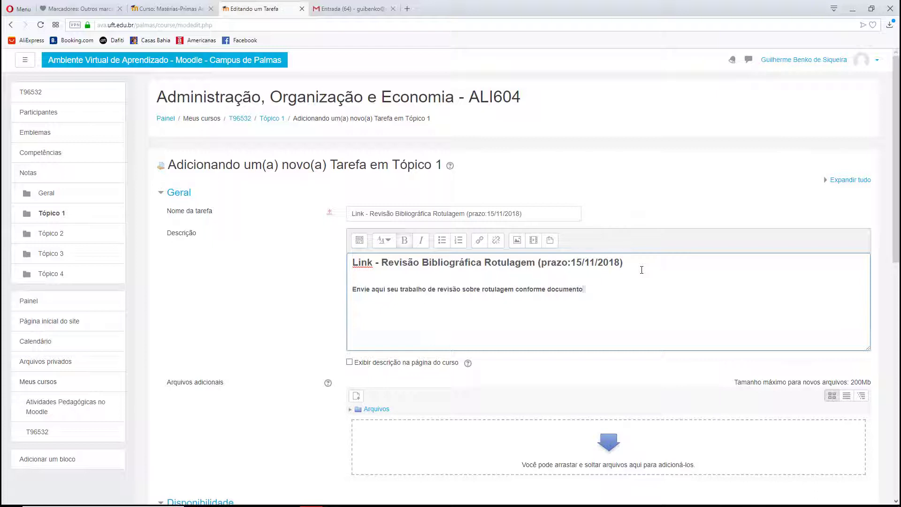
{"action": "type", "text": " disponibilizado a seguir da ANVISA"}
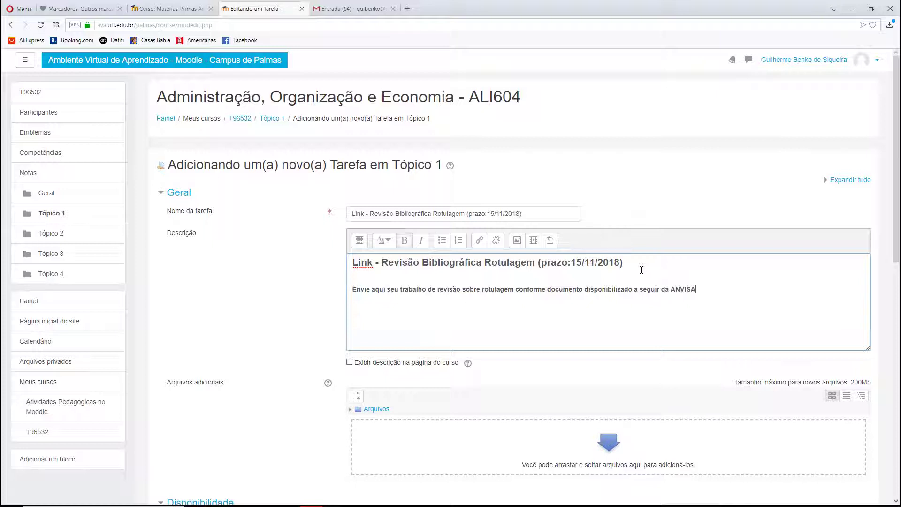
{"action": "type", "text": "."}
Add the description lines "Prazos: de 03/11/2018 até 15/11/2018 às 23h55m." and "Trabalho será computado como parte da nota do curso."
{"action": "key", "text": "Return"}
{"action": "type", "text": "Par"}
{"action": "key", "text": "BackSpace"}
{"action": "type", "text": "razos: de 03/11/2018 até 15/11/2018 à"}
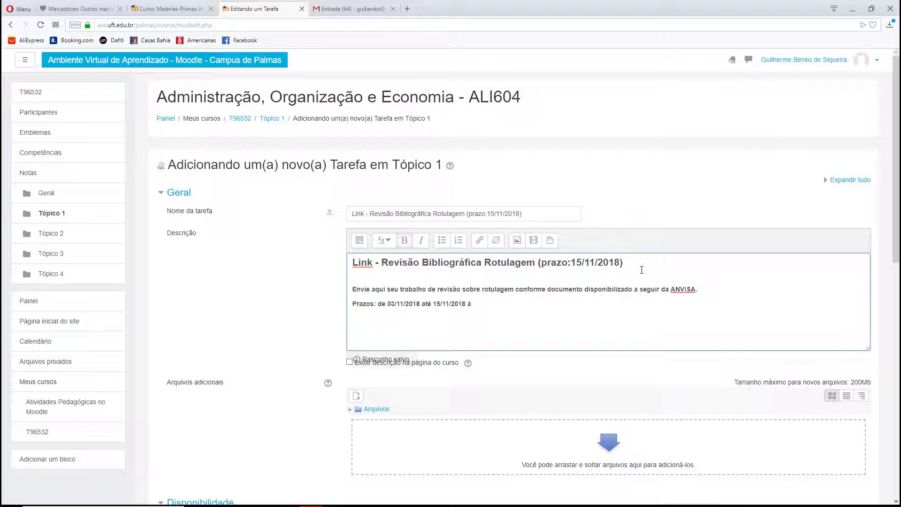
{"action": "type", "text": "s"}
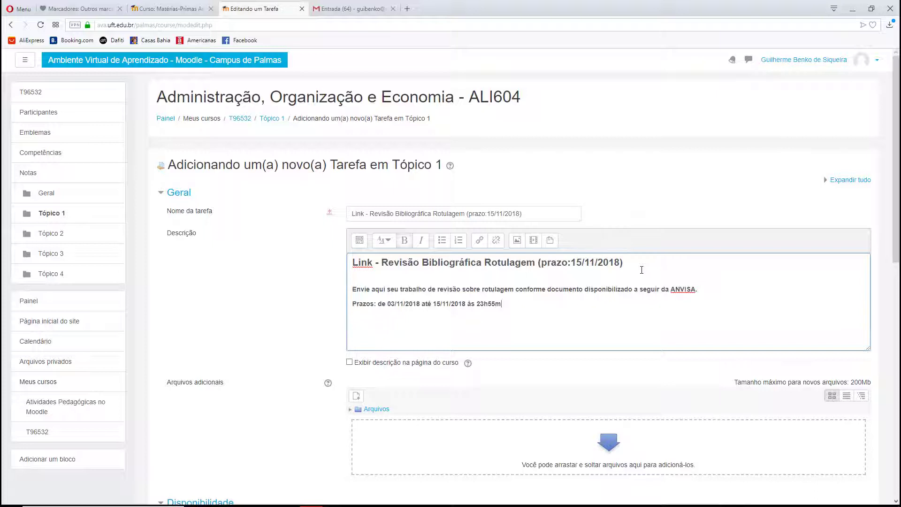
{"action": "type", "text": "23h55m."}
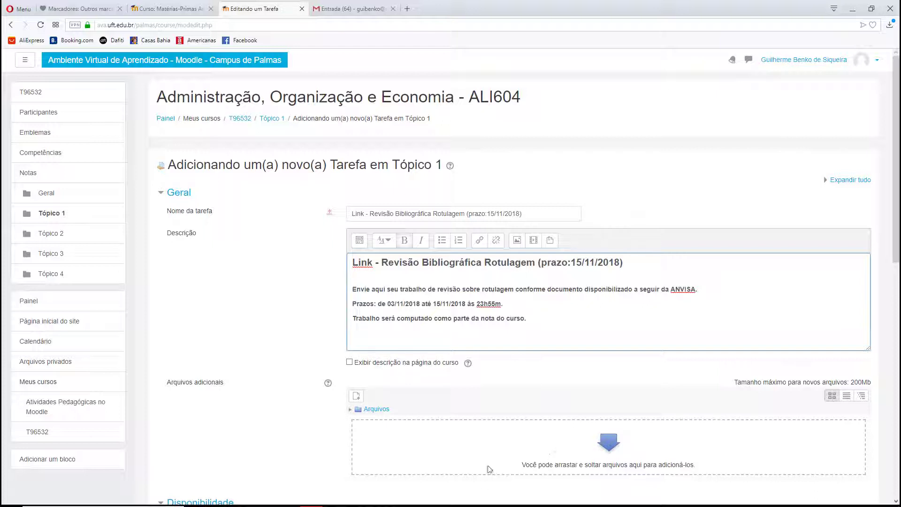
Attach ROTULAGEM DE ALIMENTOS from the NUTRIÇÃO Engenharia de Alimentos folder to the assignment's additional files
{"action": "mouse_move", "coordinate": [572, 502]}
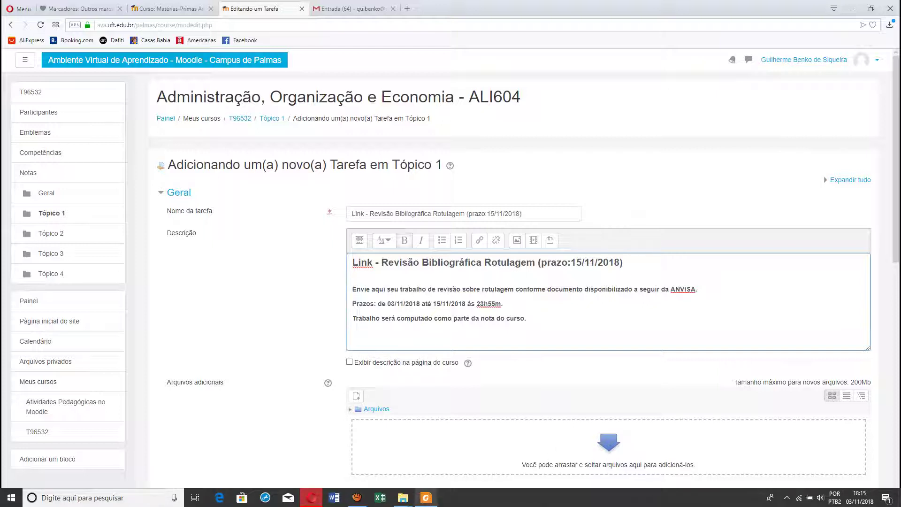
{"action": "mouse_move", "coordinate": [409, 500]}
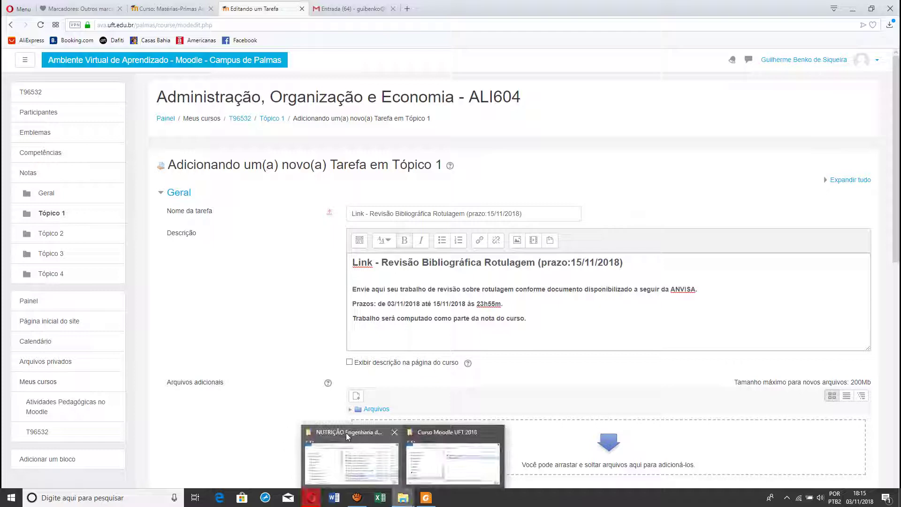
{"action": "left_click", "coordinate": [422, 466]}
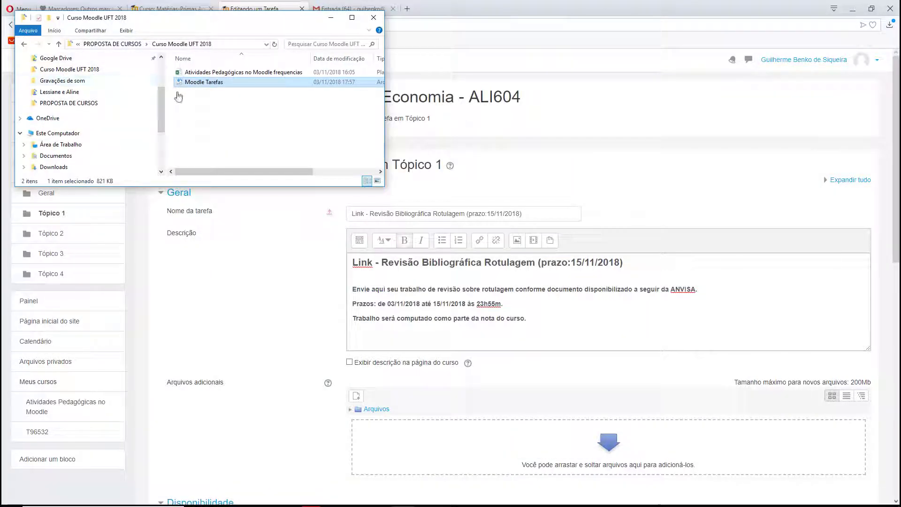
{"action": "left_click_drag", "start_coordinate": [179, 83], "coordinate": [235, 505]}
{"action": "left_click_drag", "start_coordinate": [451, 501], "coordinate": [382, 454]}
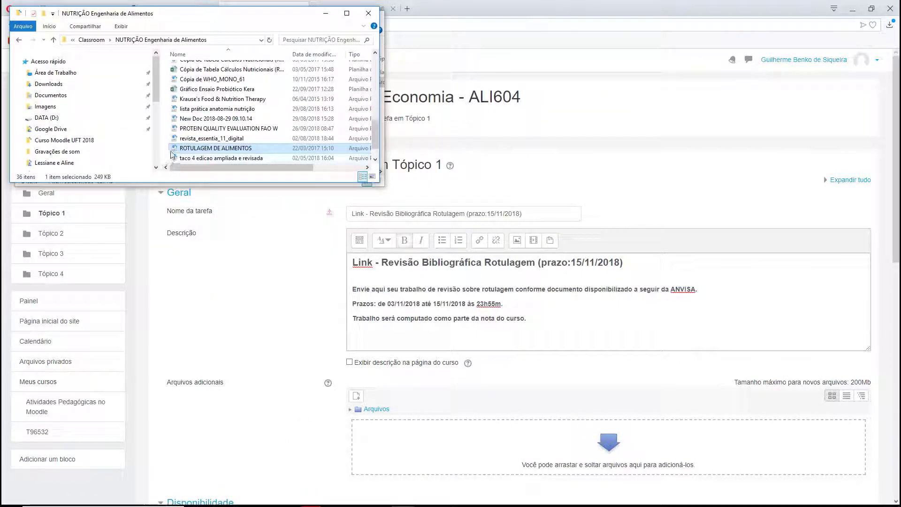
{"action": "left_click", "coordinate": [175, 149]}
{"action": "left_click_drag", "start_coordinate": [174, 152], "coordinate": [558, 461]}
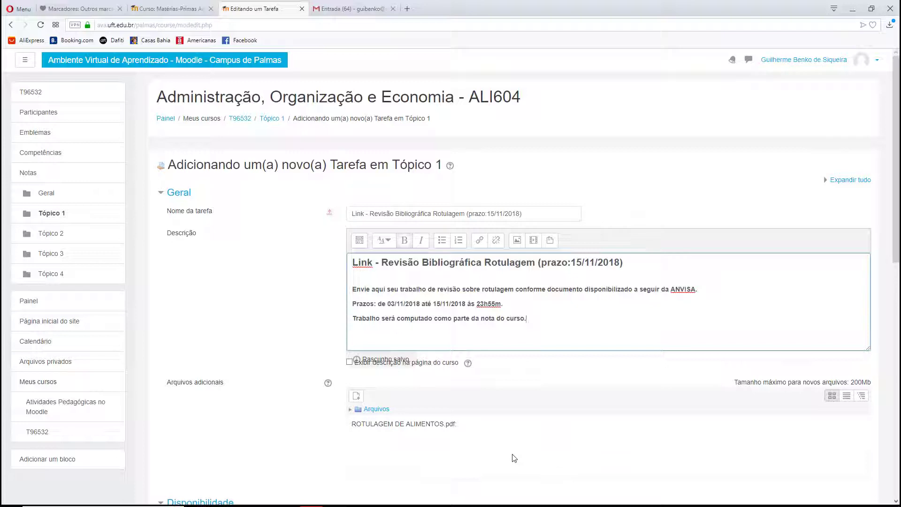
Set the assignment's due date (Data de entrega) to 15 novembro 2018 at 23:55
{"action": "scroll", "coordinate": [445, 448], "scroll_direction": "down", "scroll_amount": 1}
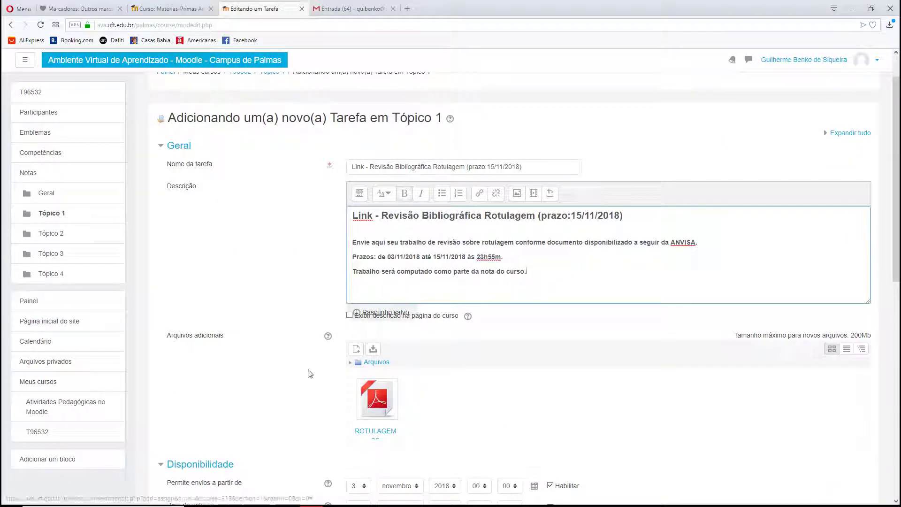
{"action": "scroll", "coordinate": [300, 371], "scroll_direction": "down", "scroll_amount": 2}
{"action": "scroll", "coordinate": [288, 368], "scroll_direction": "down", "scroll_amount": 2}
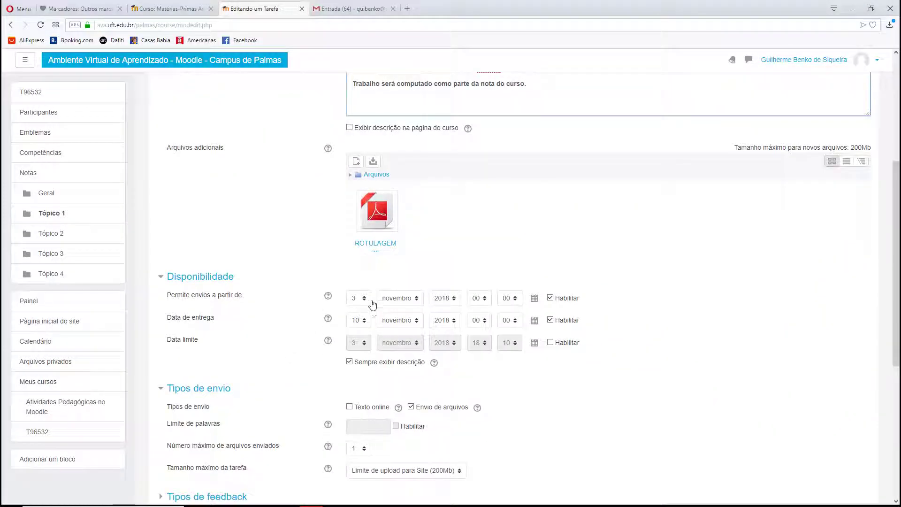
{"action": "left_click", "coordinate": [366, 322]}
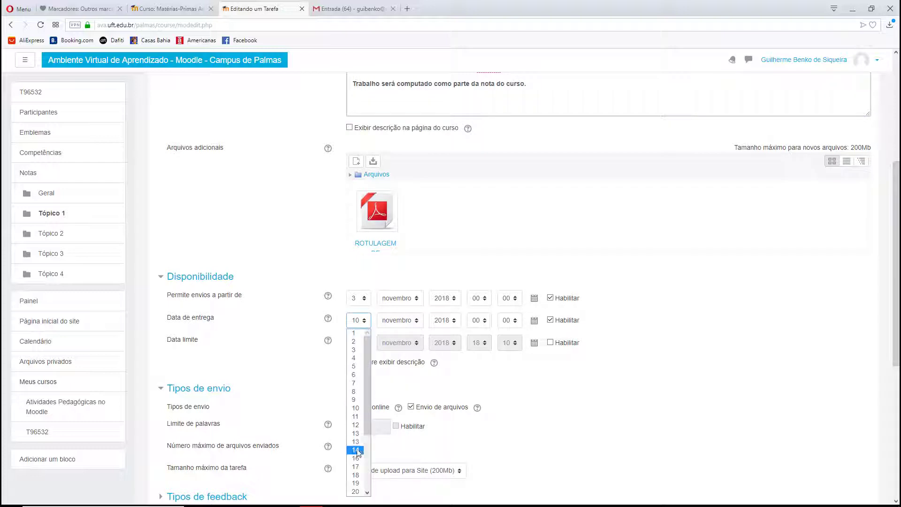
{"action": "left_click", "coordinate": [359, 452]}
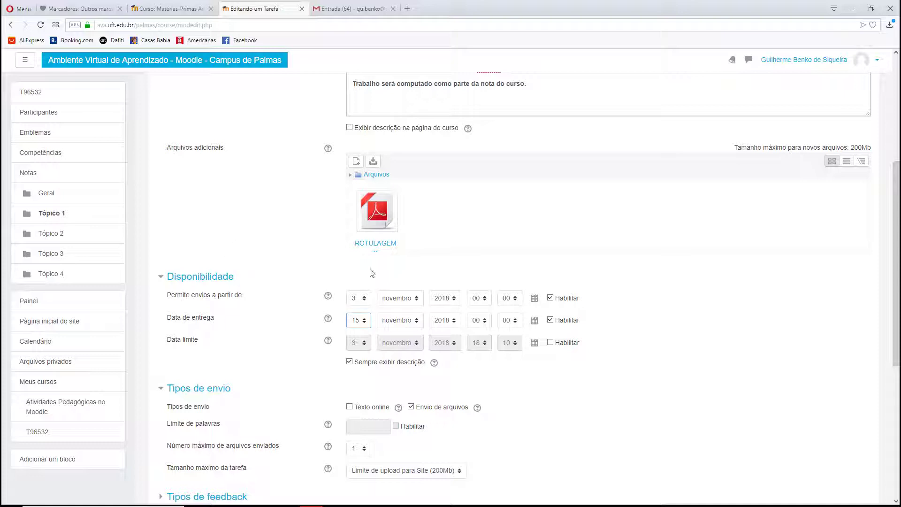
{"action": "left_click", "coordinate": [486, 326]}
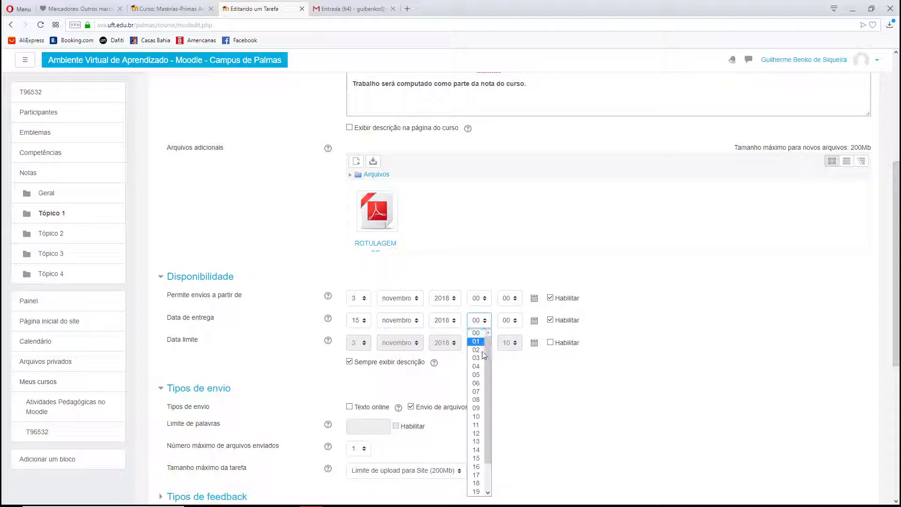
{"action": "left_click", "coordinate": [476, 491]}
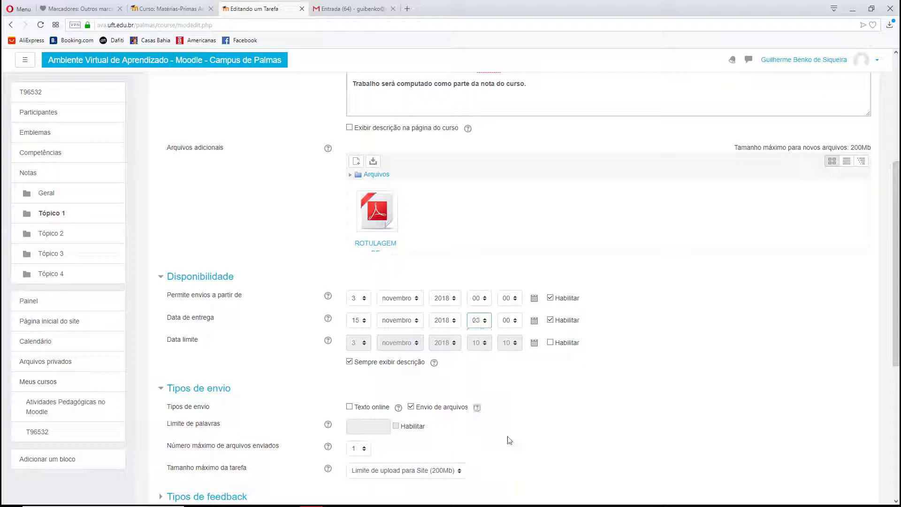
{"action": "left_click", "coordinate": [515, 322]}
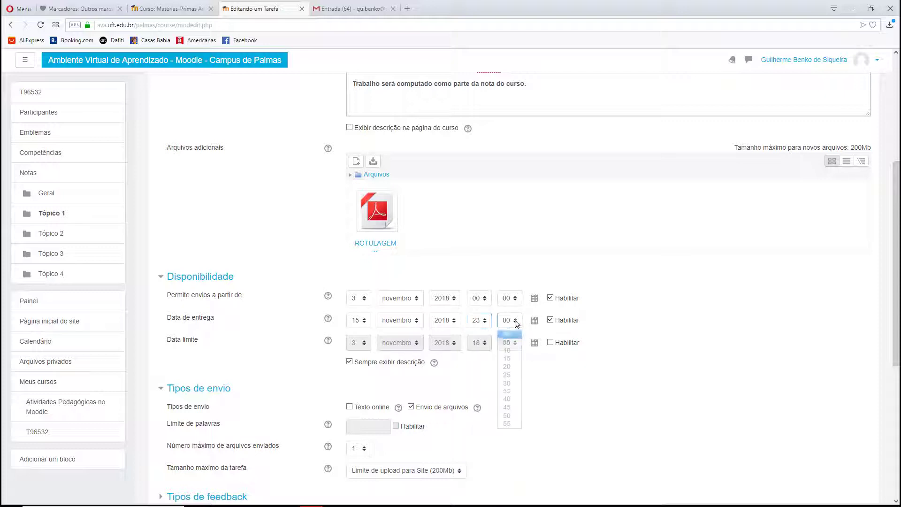
{"action": "left_click", "coordinate": [506, 423]}
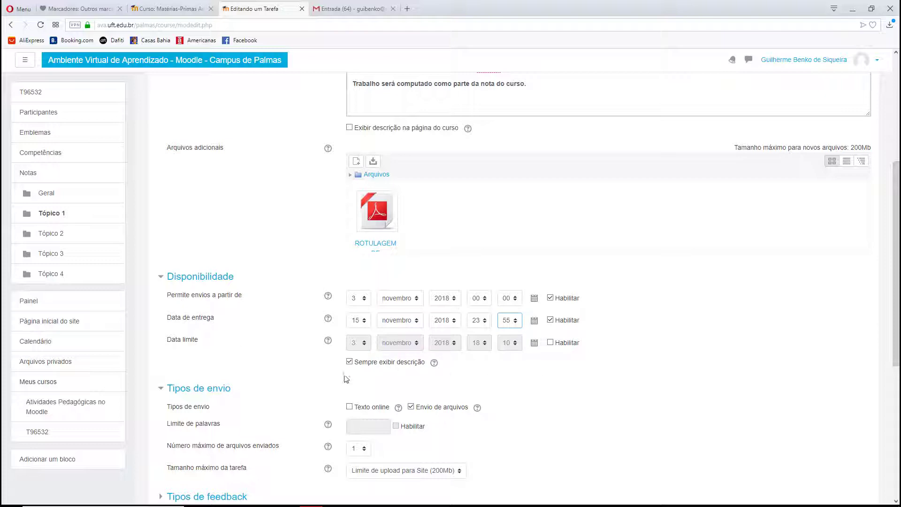
Set the maximum number of submitted files to 2 and keep the maximum size at the site upload limit (200Mb)
{"action": "scroll", "coordinate": [288, 368], "scroll_direction": "down", "scroll_amount": 3}
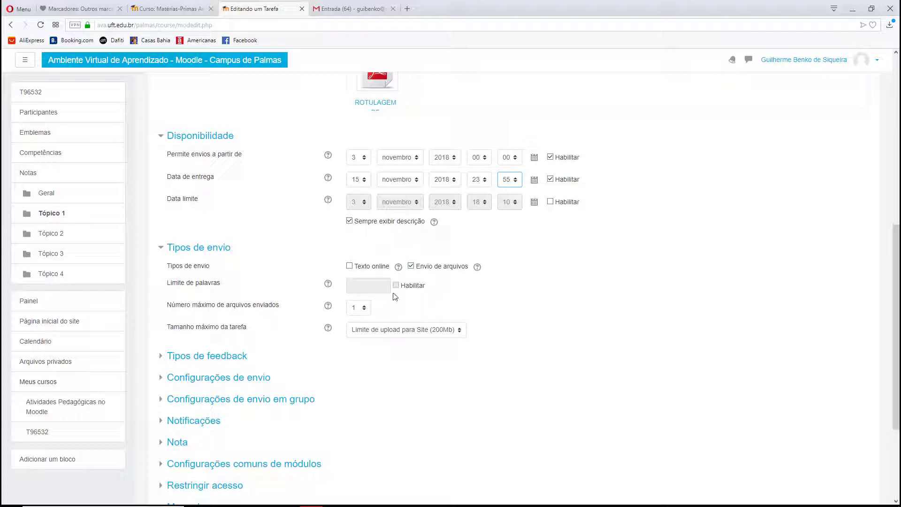
{"action": "left_click", "coordinate": [364, 309]}
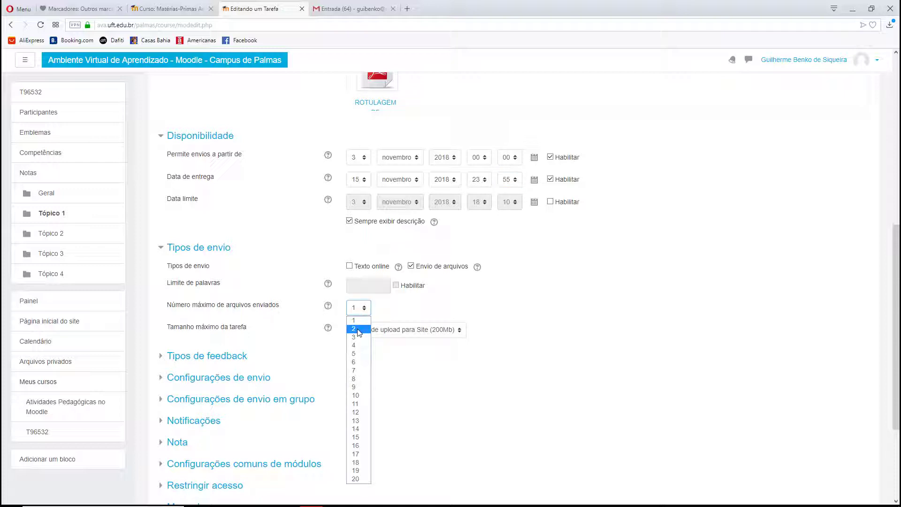
{"action": "left_click", "coordinate": [359, 329]}
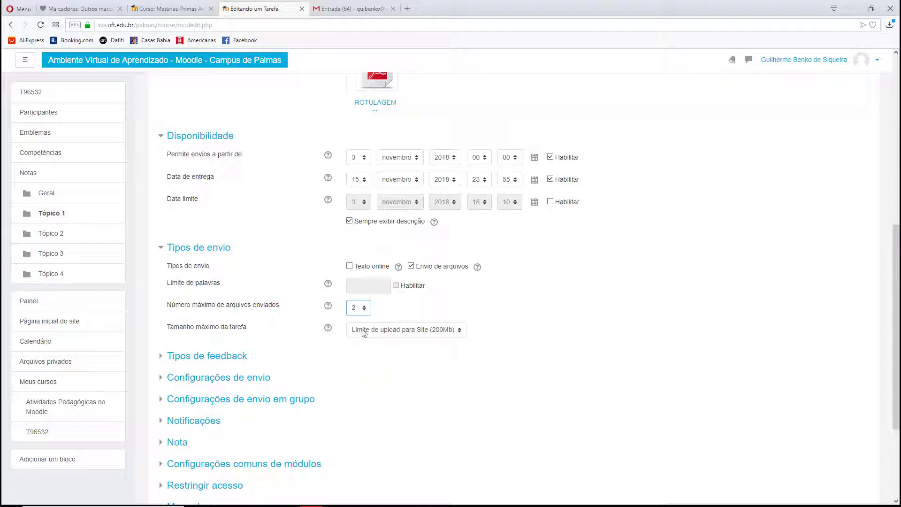
{"action": "left_click", "coordinate": [460, 329]}
{"action": "left_click", "coordinate": [441, 342]}
{"action": "left_click", "coordinate": [462, 334]}
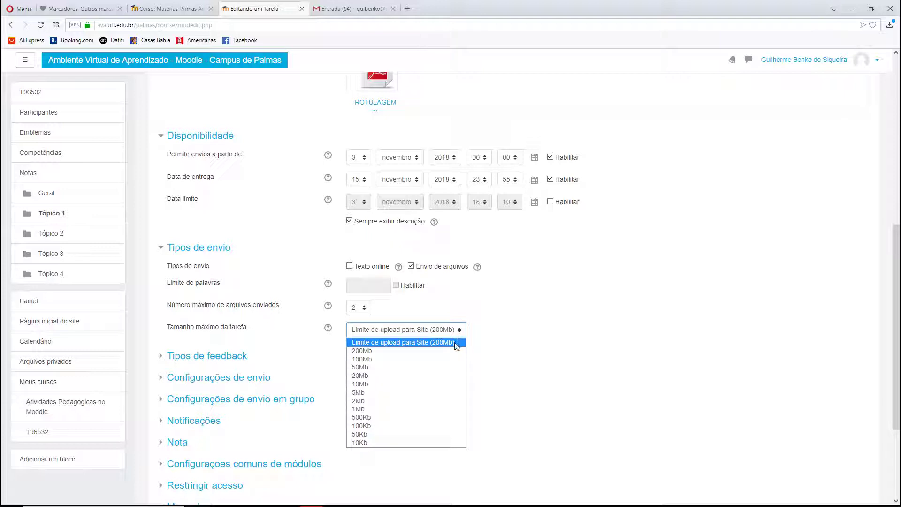
{"action": "left_click", "coordinate": [460, 330]}
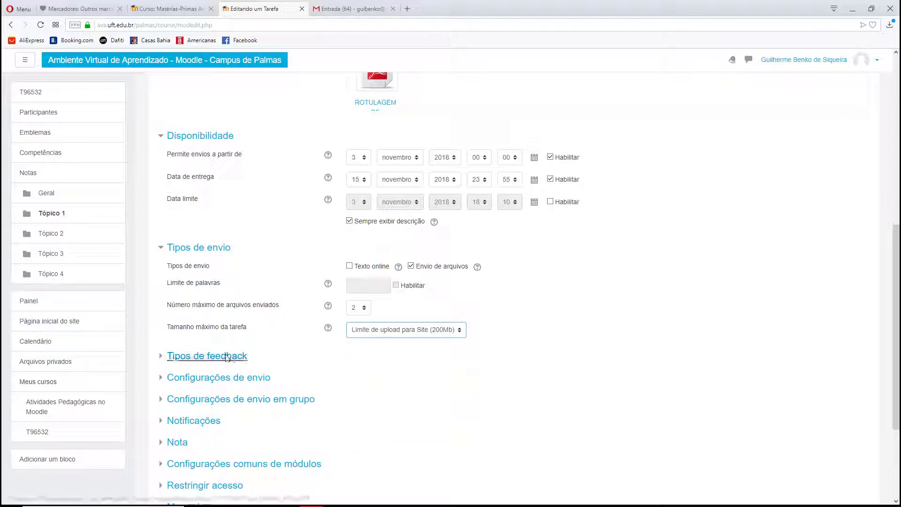
Disable feedback comments (Comentários de feedback) in the assignment's feedback types
{"action": "left_click", "coordinate": [165, 358]}
{"action": "scroll", "coordinate": [244, 366], "scroll_direction": "down", "scroll_amount": 1}
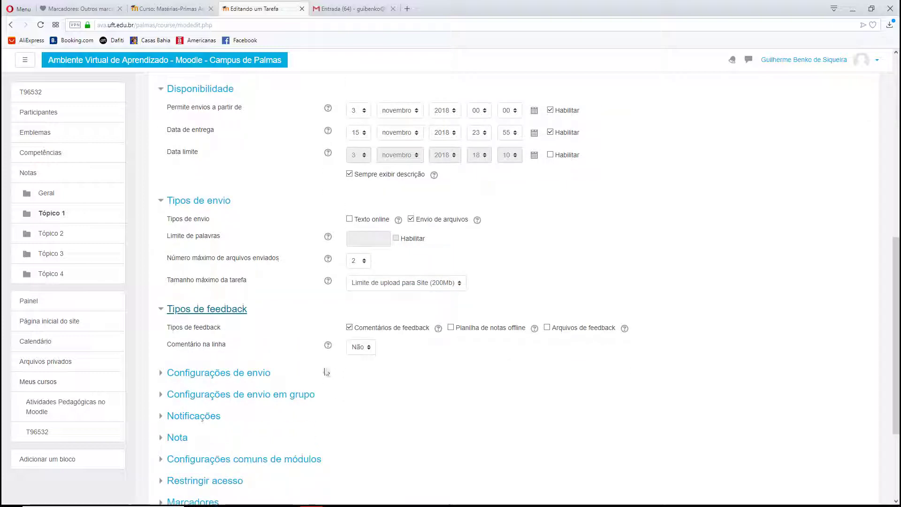
{"action": "left_click", "coordinate": [349, 328]}
In the submission settings, require students to use the submit button and to accept the non-plagiarism declaration, both set to Sim
{"action": "scroll", "coordinate": [207, 319], "scroll_direction": "down", "scroll_amount": 2}
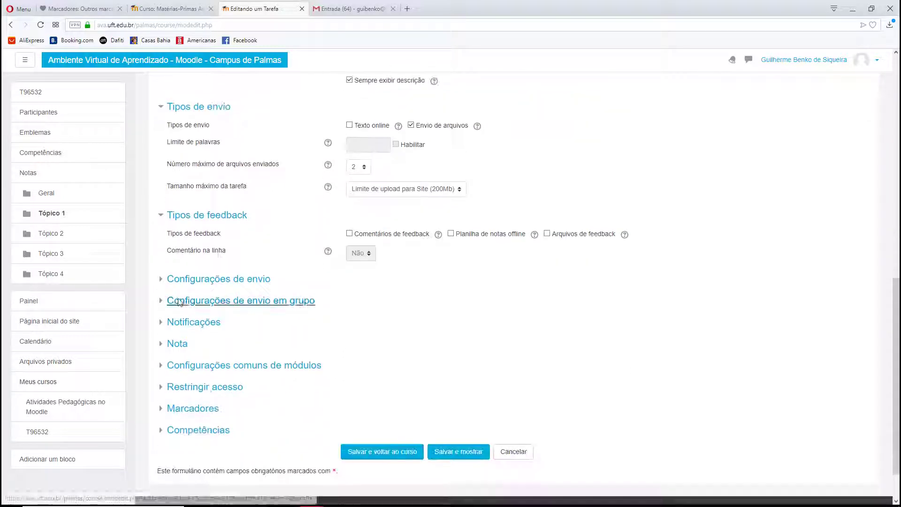
{"action": "left_click", "coordinate": [162, 280]}
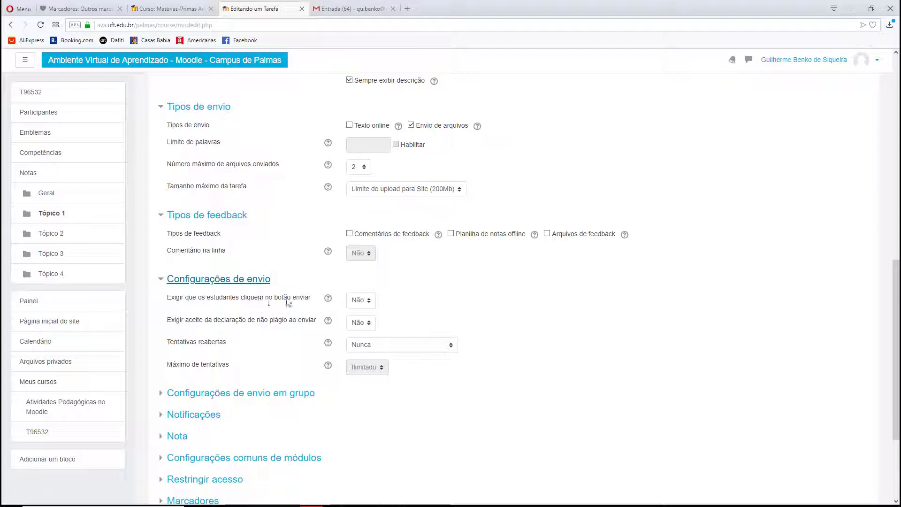
{"action": "left_click", "coordinate": [367, 300]}
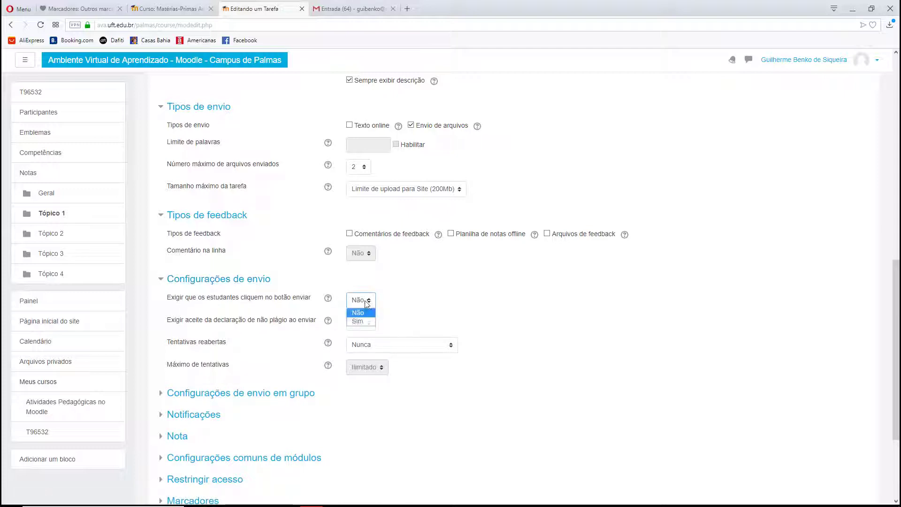
{"action": "left_click", "coordinate": [356, 321]}
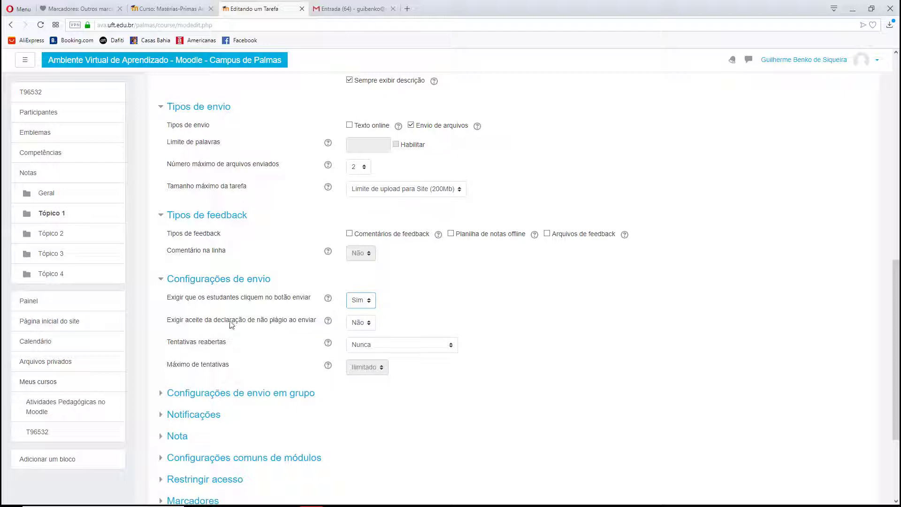
{"action": "left_click", "coordinate": [368, 322]}
{"action": "left_click", "coordinate": [365, 345]}
Set reopened attempts (Tentativas reabertas) to Manualmente and consult the help text for that setting
{"action": "left_click", "coordinate": [449, 346]}
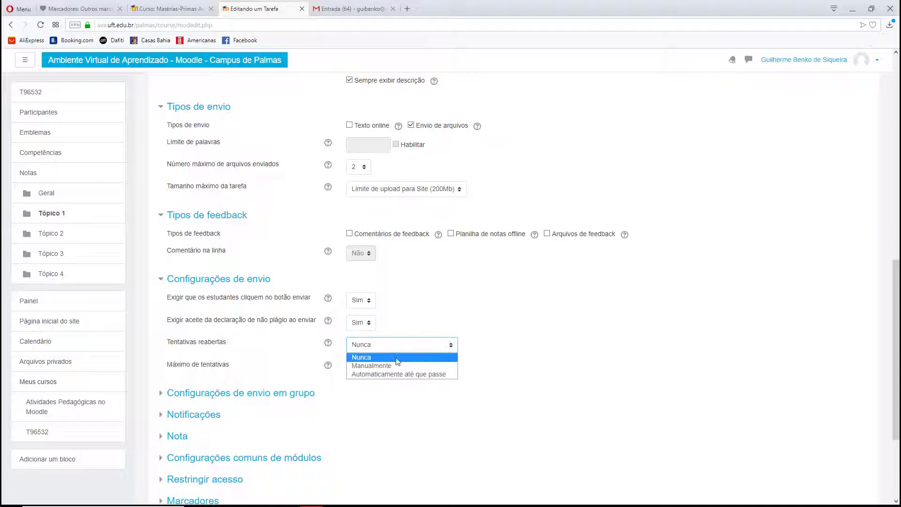
{"action": "left_click", "coordinate": [389, 366]}
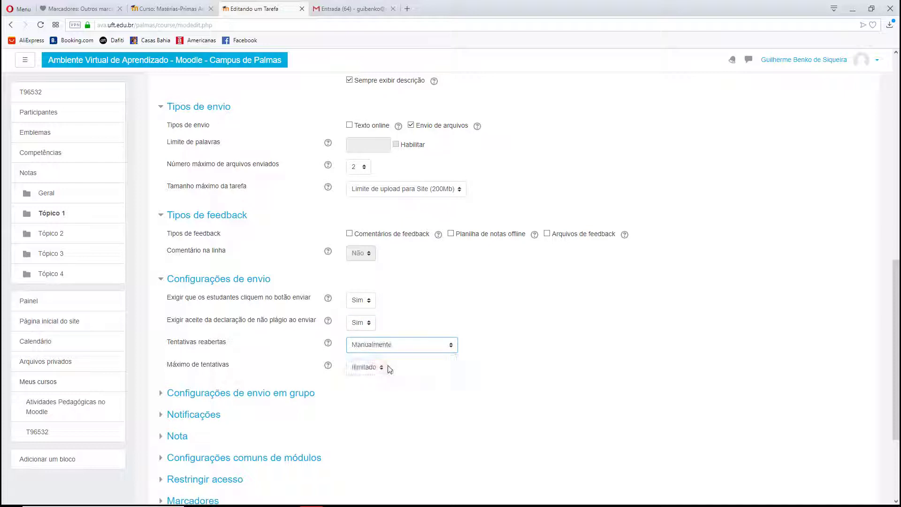
{"action": "left_click", "coordinate": [327, 343]}
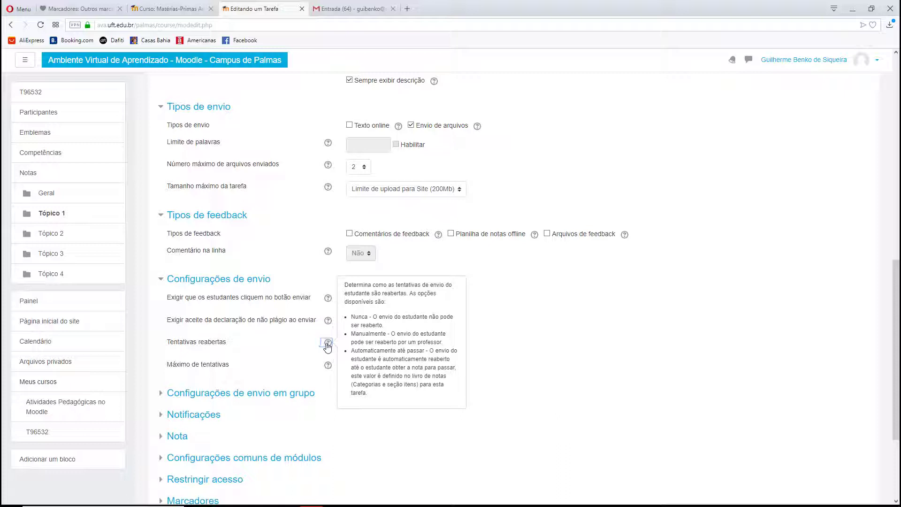
{"action": "left_click", "coordinate": [496, 340]}
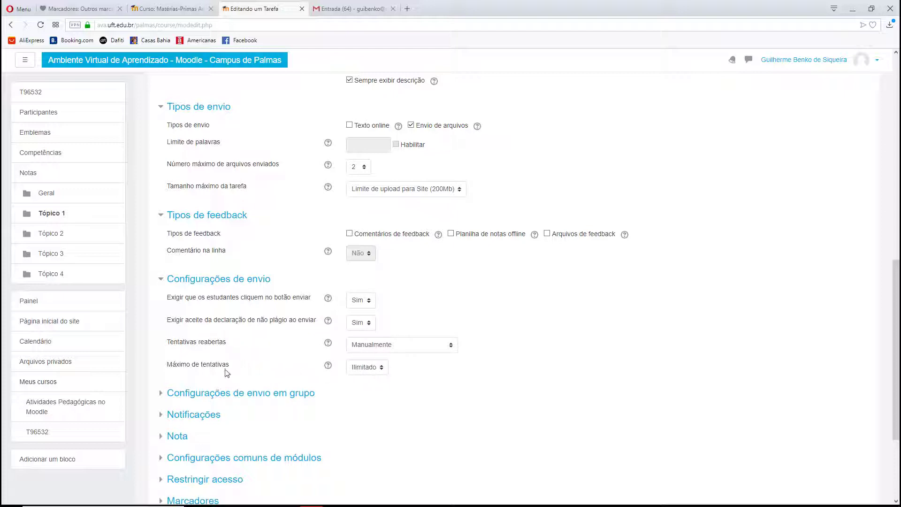
Expand the Nota settings and keep Método simples de avaliação as the grading method
{"action": "scroll", "coordinate": [234, 370], "scroll_direction": "down", "scroll_amount": 1}
{"action": "scroll", "coordinate": [174, 359], "scroll_direction": "down", "scroll_amount": 1}
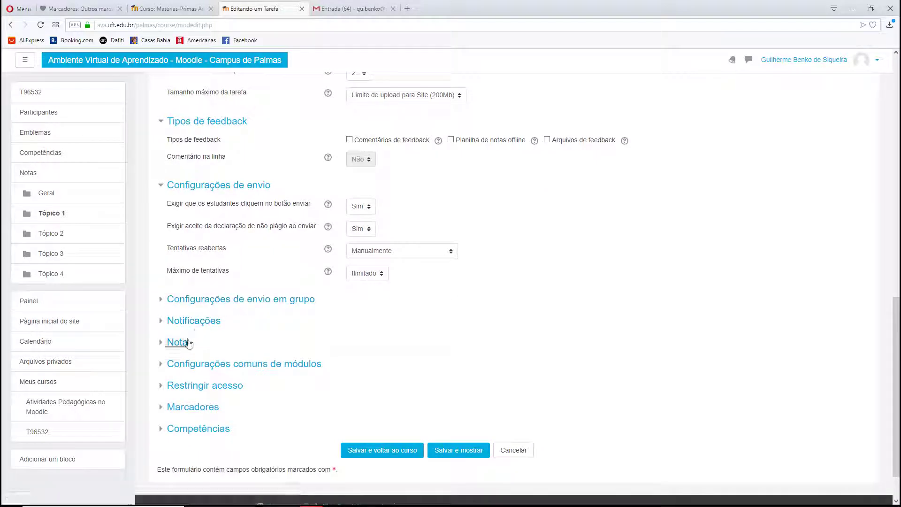
{"action": "left_click", "coordinate": [160, 344]}
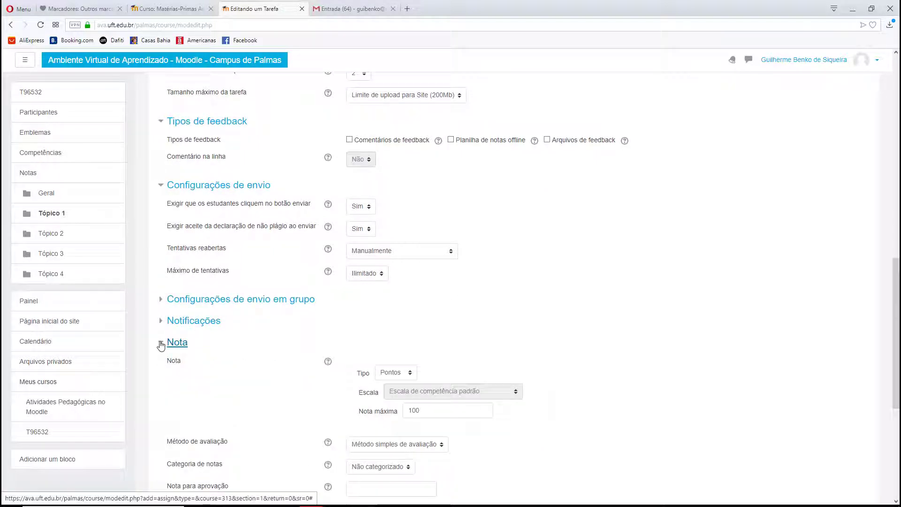
{"action": "scroll", "coordinate": [262, 356], "scroll_direction": "down", "scroll_amount": 2}
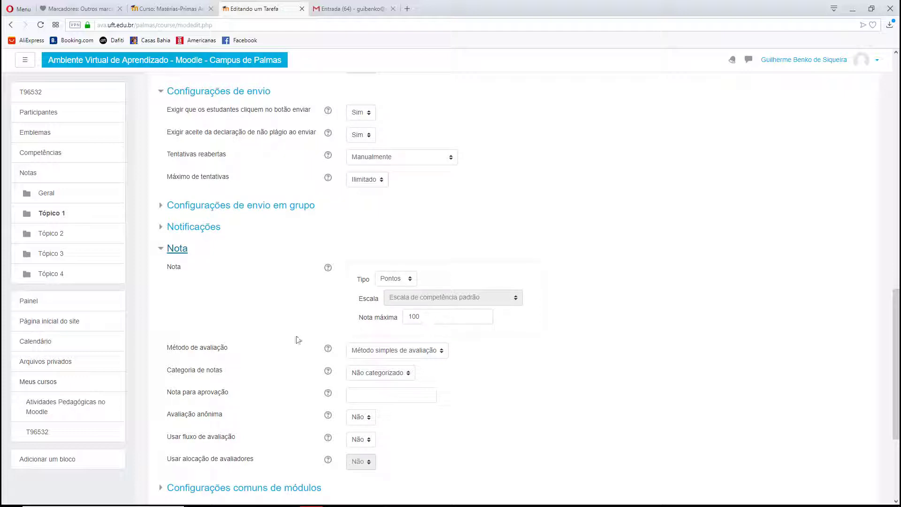
{"action": "left_click", "coordinate": [442, 351]}
{"action": "left_click", "coordinate": [401, 362]}
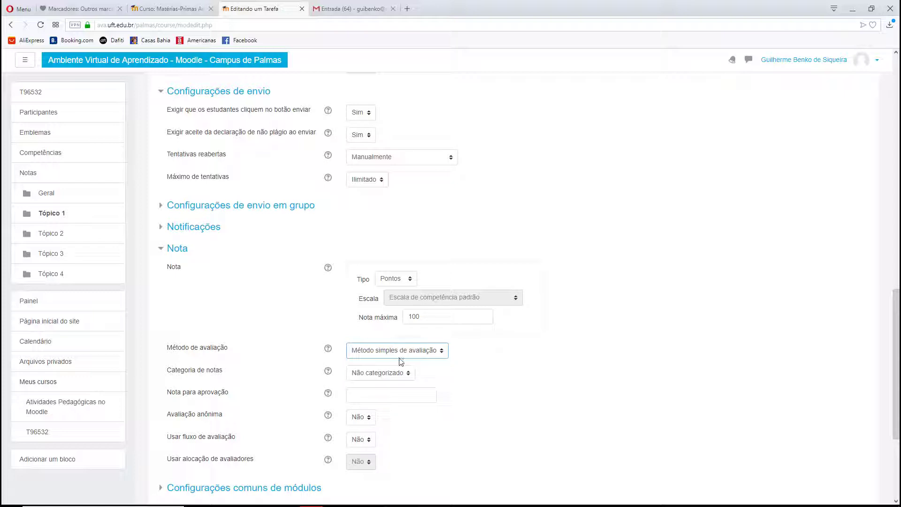
Save the assignment, return to the course and open the new assignment under Tópico 1
{"action": "scroll", "coordinate": [237, 376], "scroll_direction": "down", "scroll_amount": 2}
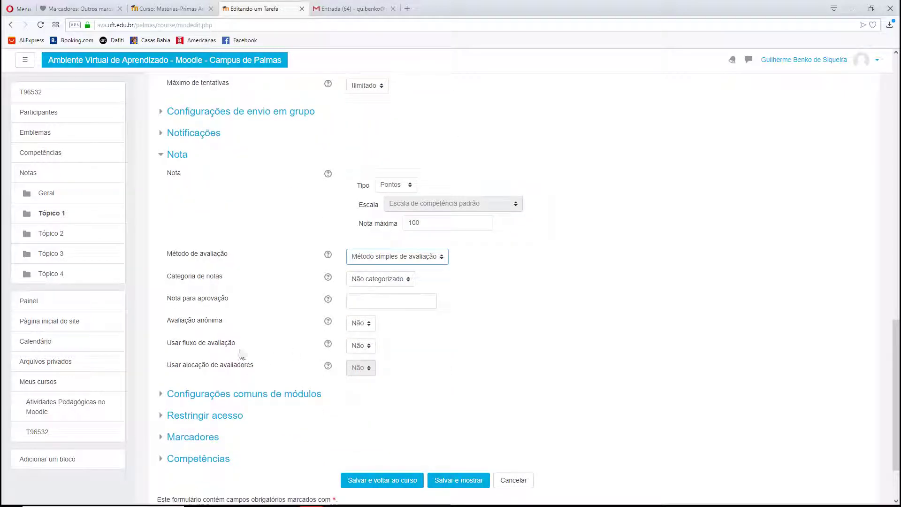
{"action": "scroll", "coordinate": [214, 358], "scroll_direction": "down", "scroll_amount": 1}
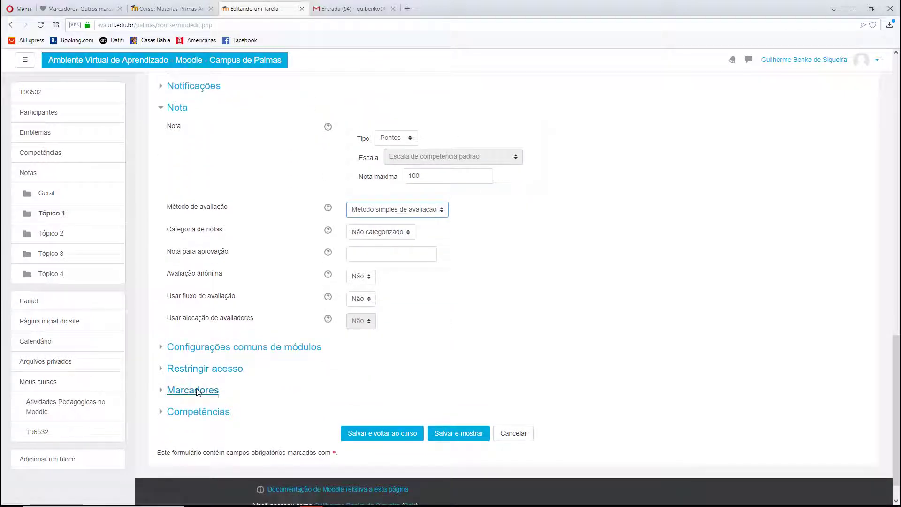
{"action": "left_click", "coordinate": [376, 437]}
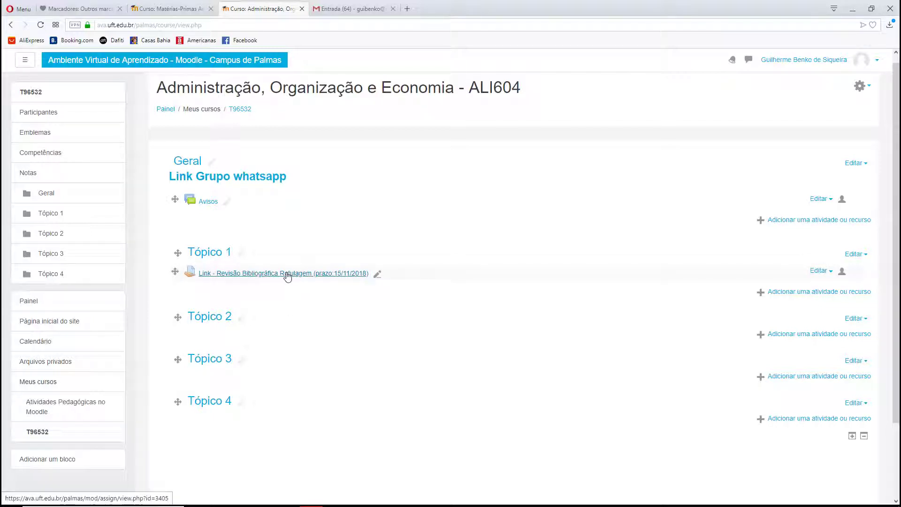
{"action": "left_click", "coordinate": [329, 273]}
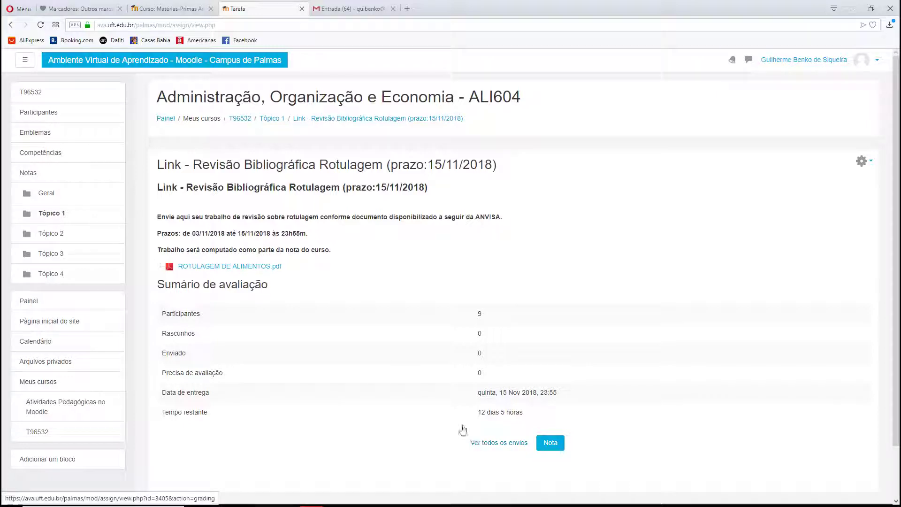
Leave the assignment page, examine the activity types offered for topic 1 in the older Moodle course Matérias-Primas Agropecuárias, and return to the ALI604 course
{"action": "left_click", "coordinate": [11, 24]}
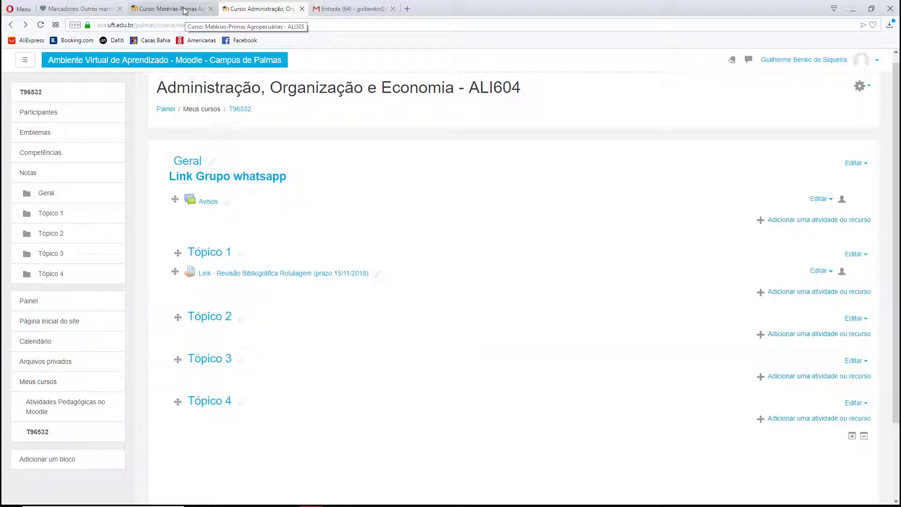
{"action": "left_click", "coordinate": [195, 10]}
{"action": "scroll", "coordinate": [340, 243], "scroll_direction": "down", "scroll_amount": 8}
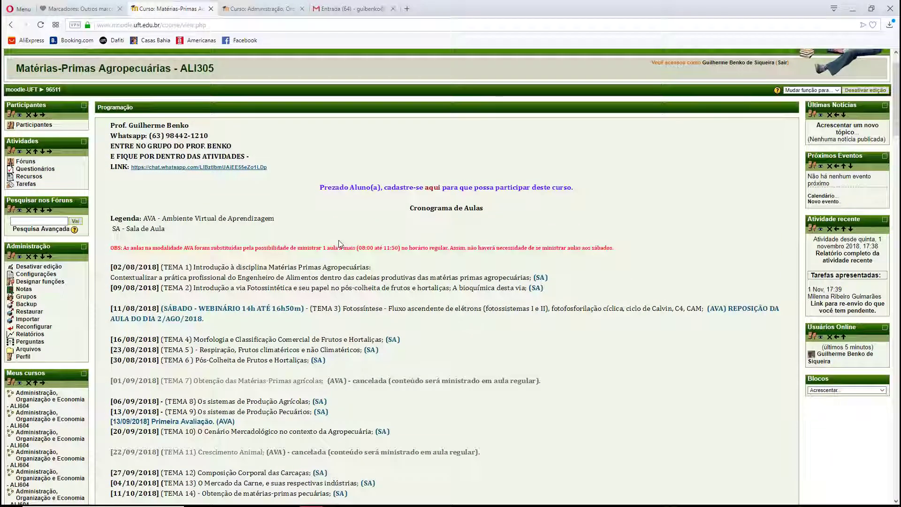
{"action": "scroll", "coordinate": [340, 244], "scroll_direction": "down", "scroll_amount": 7}
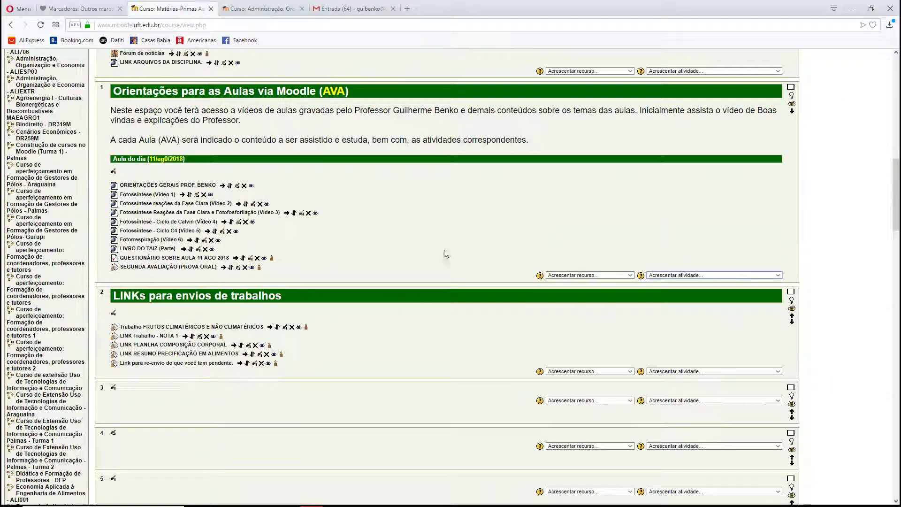
{"action": "left_click", "coordinate": [674, 276]}
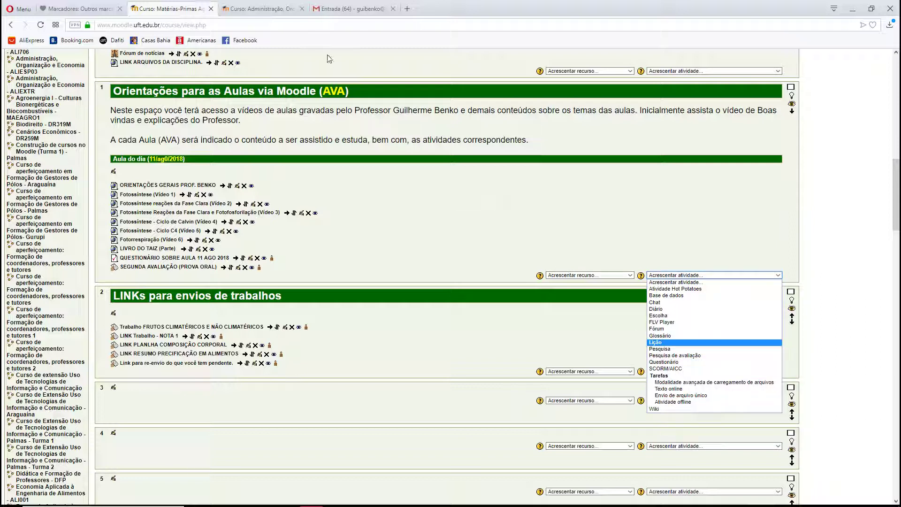
{"action": "left_click", "coordinate": [262, 9]}
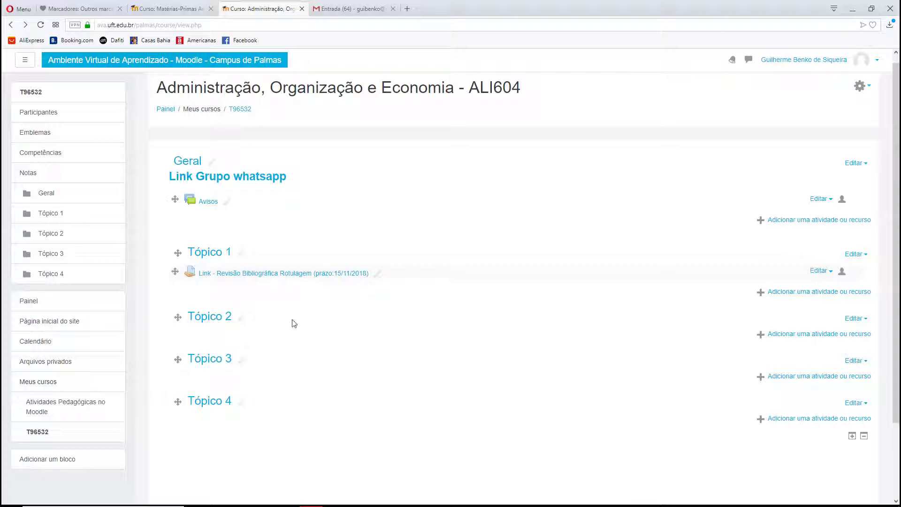
{"action": "left_click", "coordinate": [357, 497]}
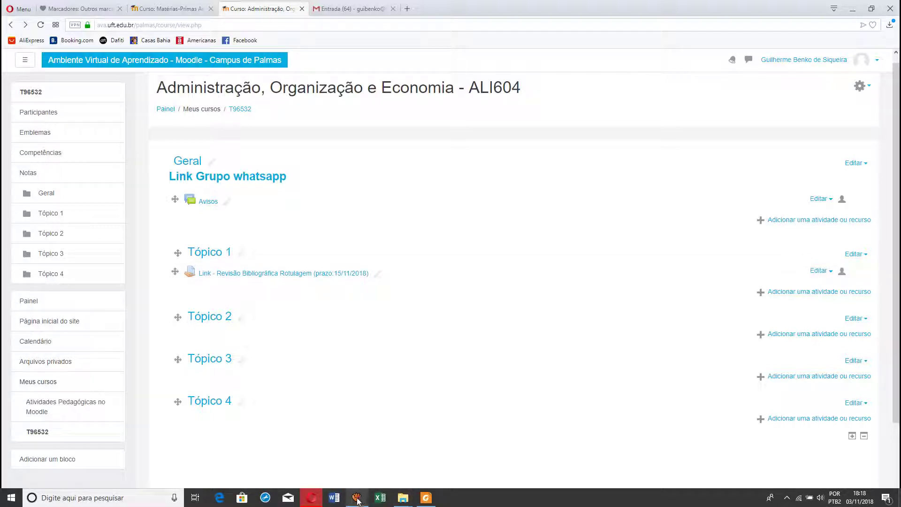